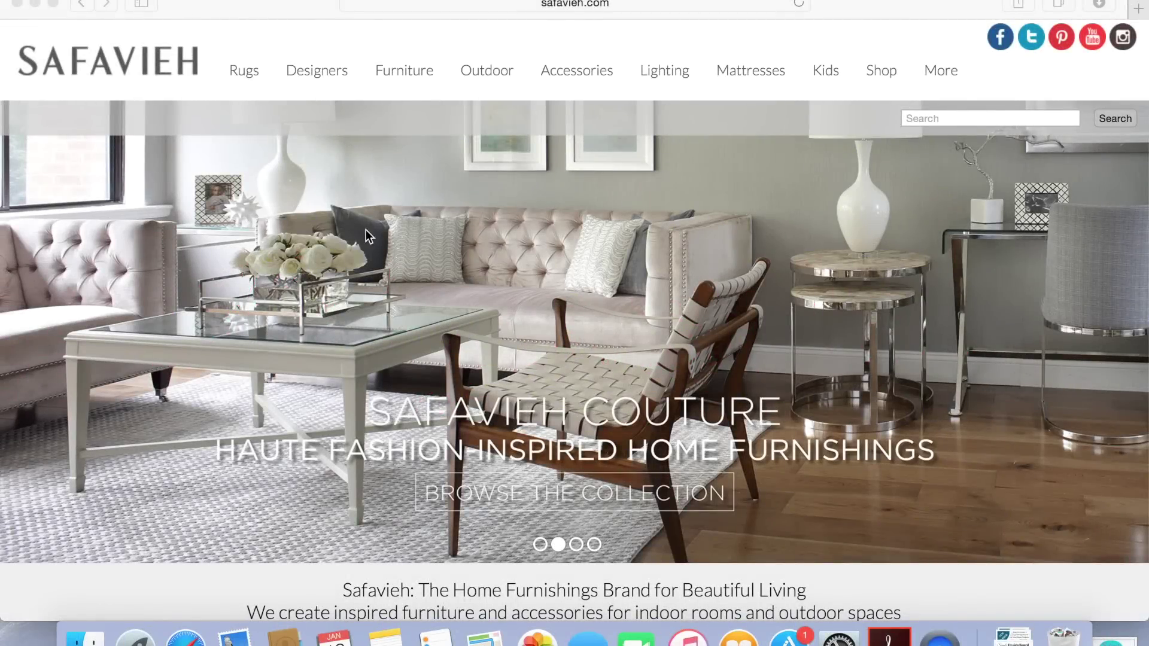
Browse the furniture categories down to the Accent Chairs listing.
left_click(396, 76)
mouse_move(404, 213)
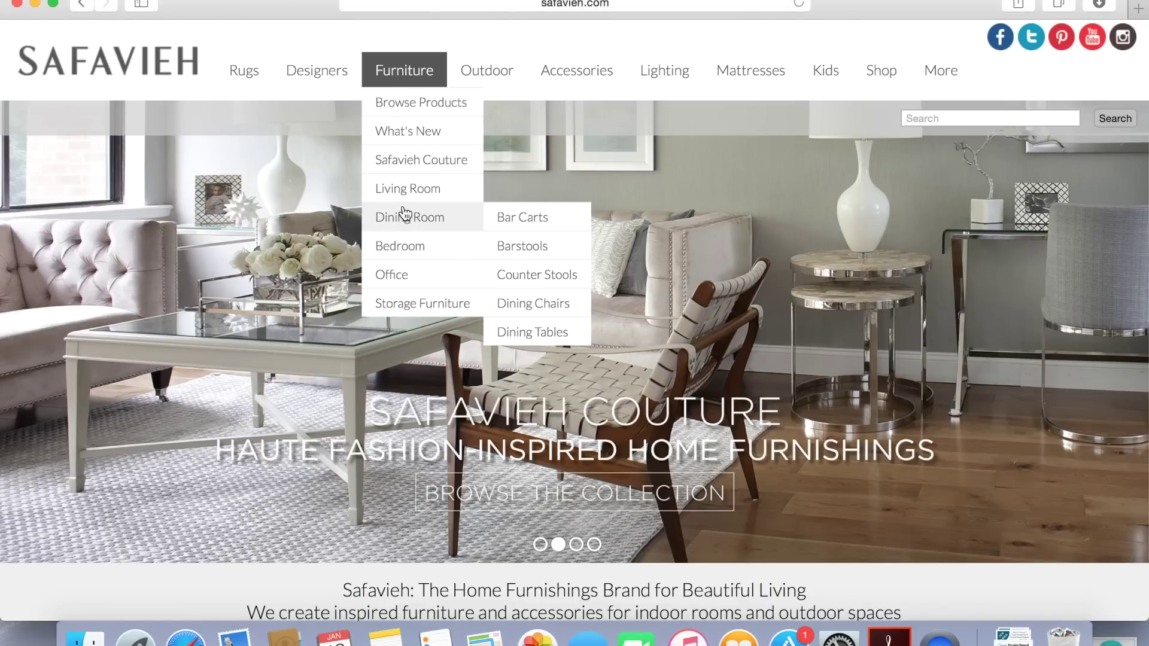
mouse_move(414, 188)
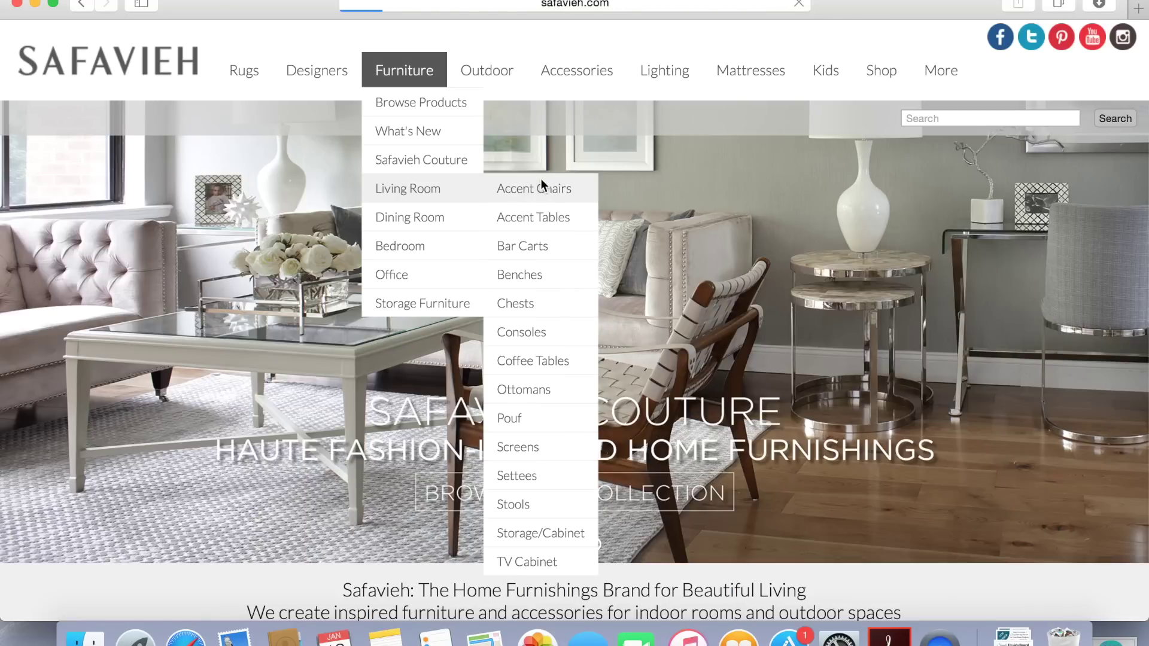
scroll(497, 429, "down", 10)
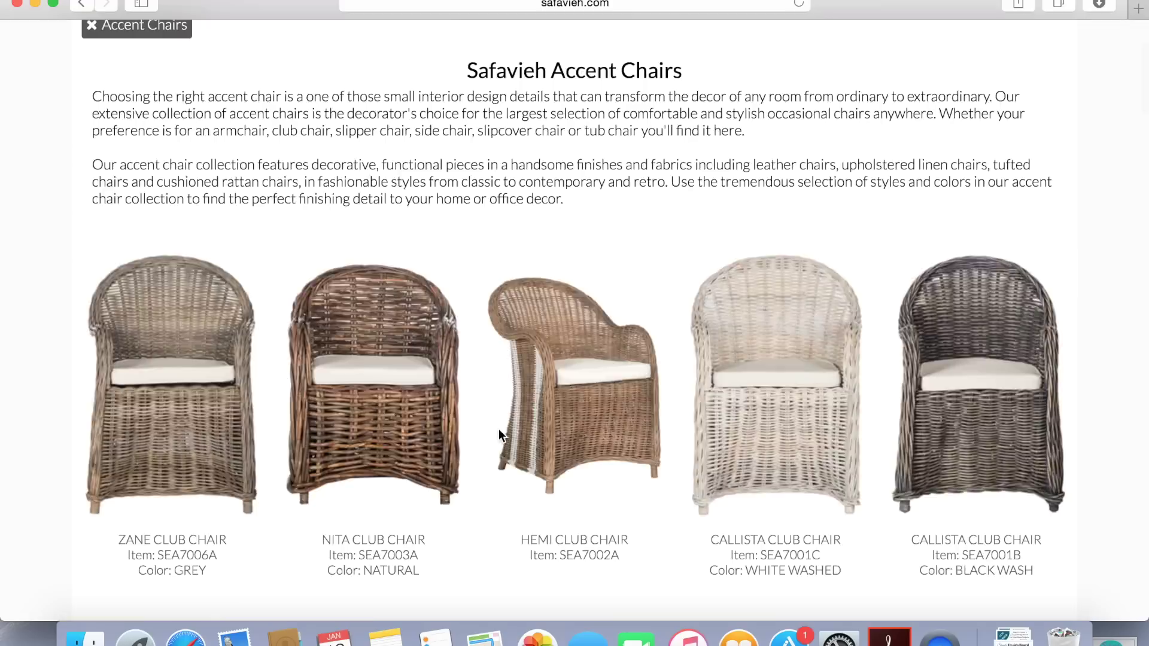
scroll(502, 437, "down", 15)
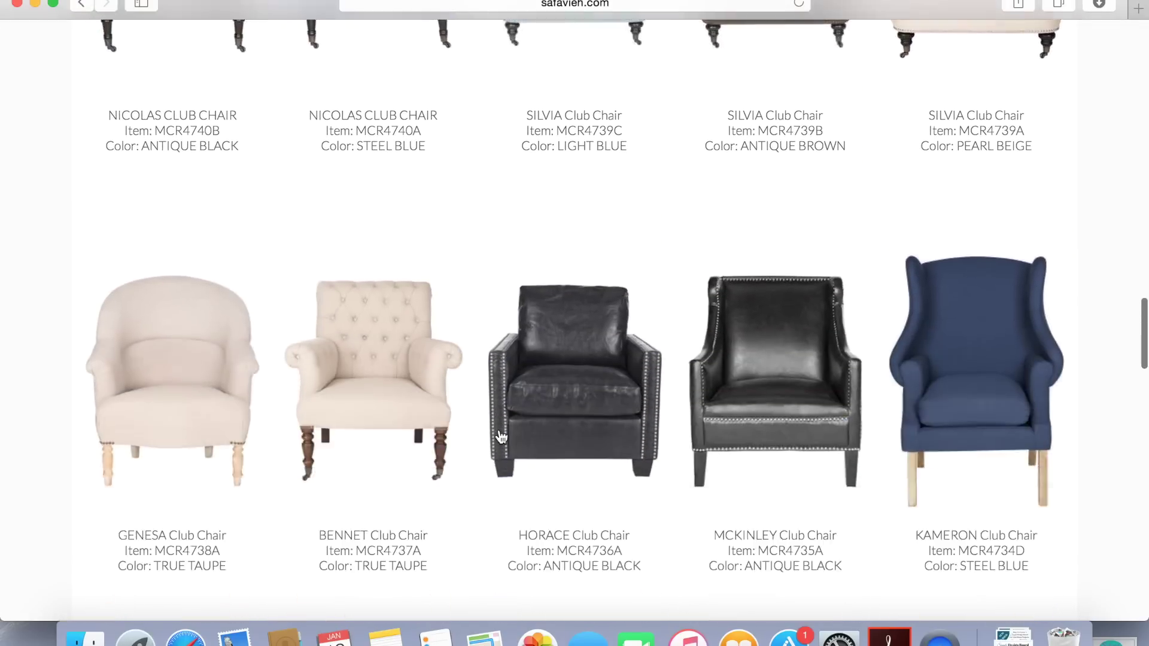
scroll(501, 437, "down", 3)
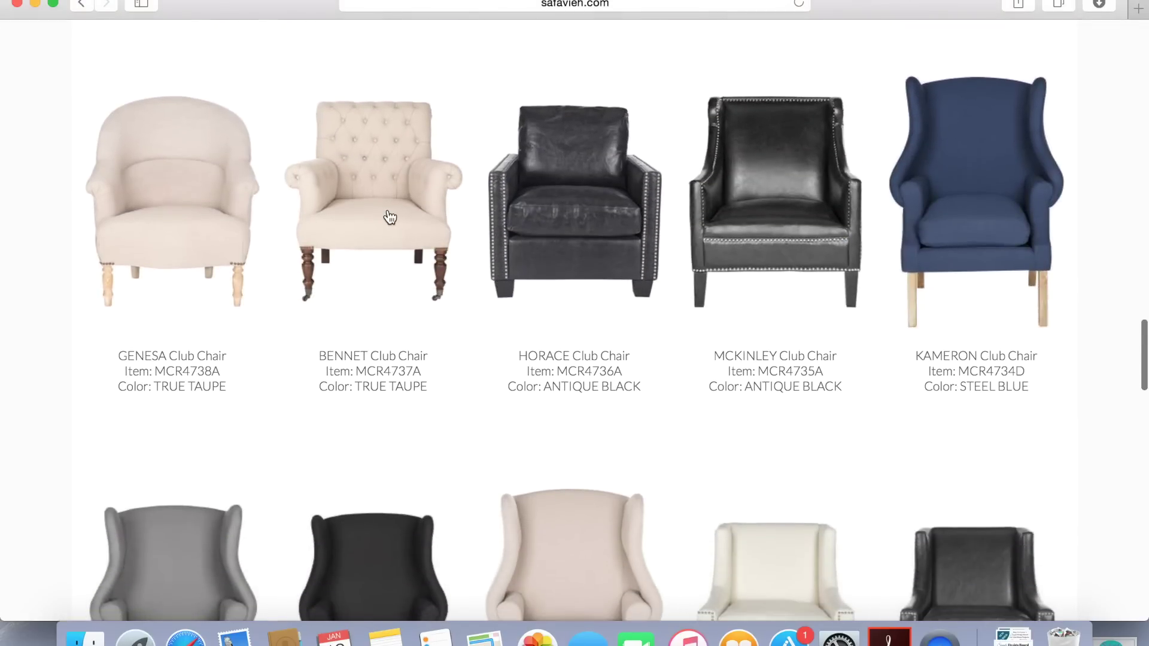
Open the BENNET Club Chair product page and save its photo to the Desktop.
left_click(389, 217)
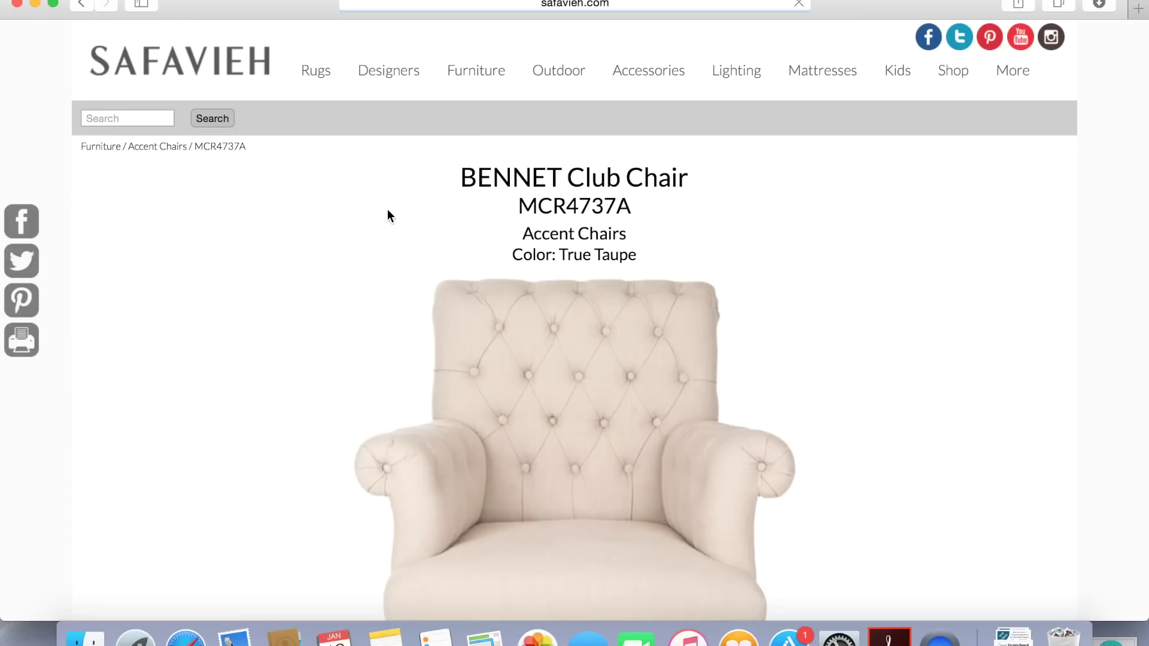
scroll(354, 385, "down", 10)
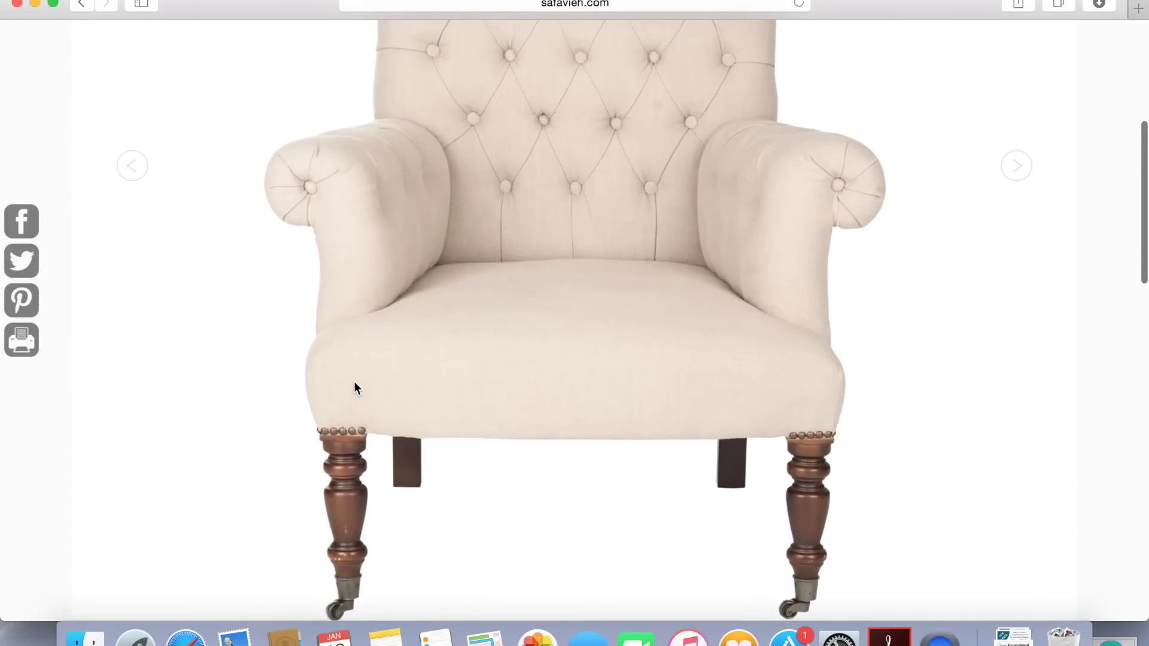
right_click(392, 352)
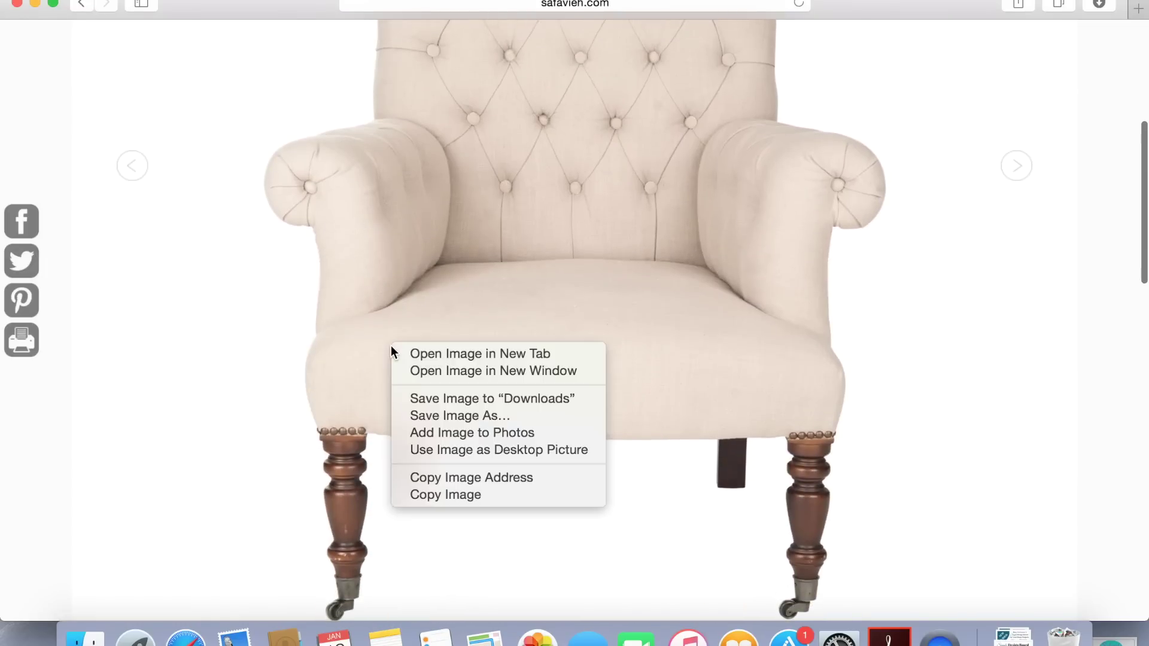
left_click(428, 414)
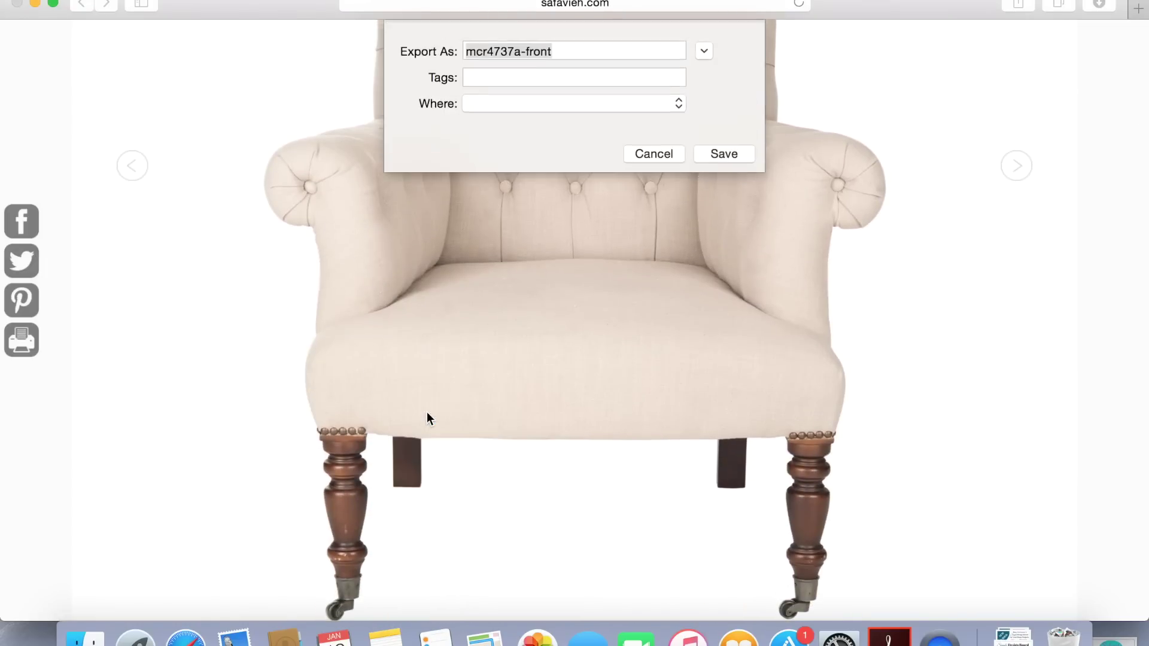
left_click(721, 155)
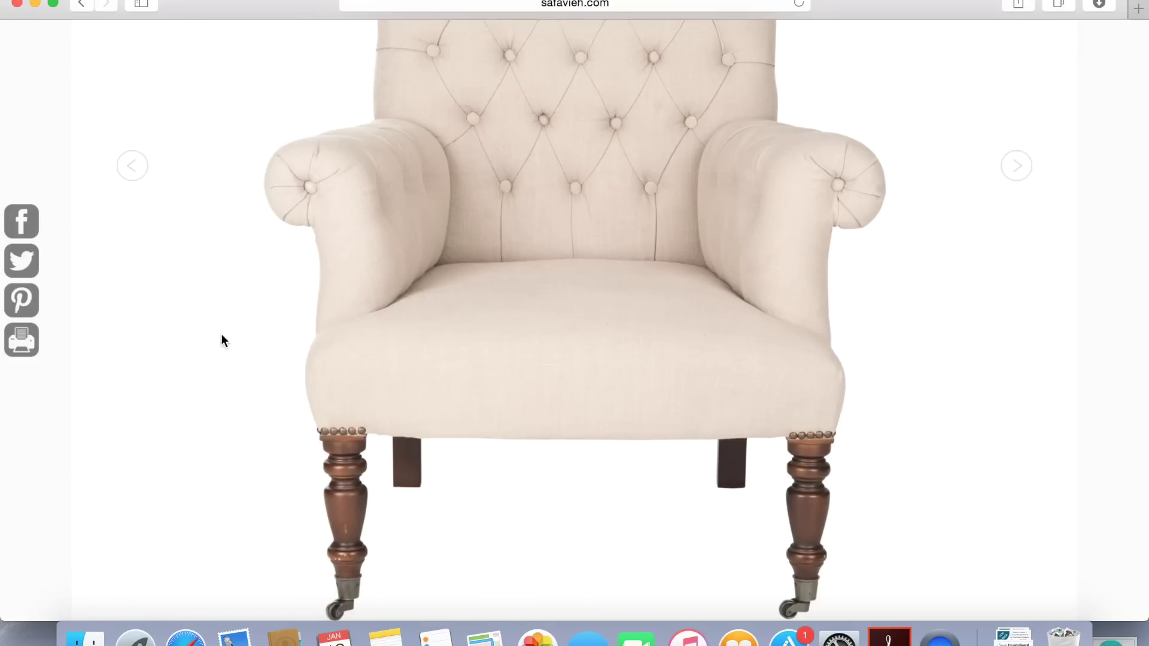
Go back to the Pier 1 curtains listing and open a red curtain's product page.
scroll(257, 358, "up", 10)
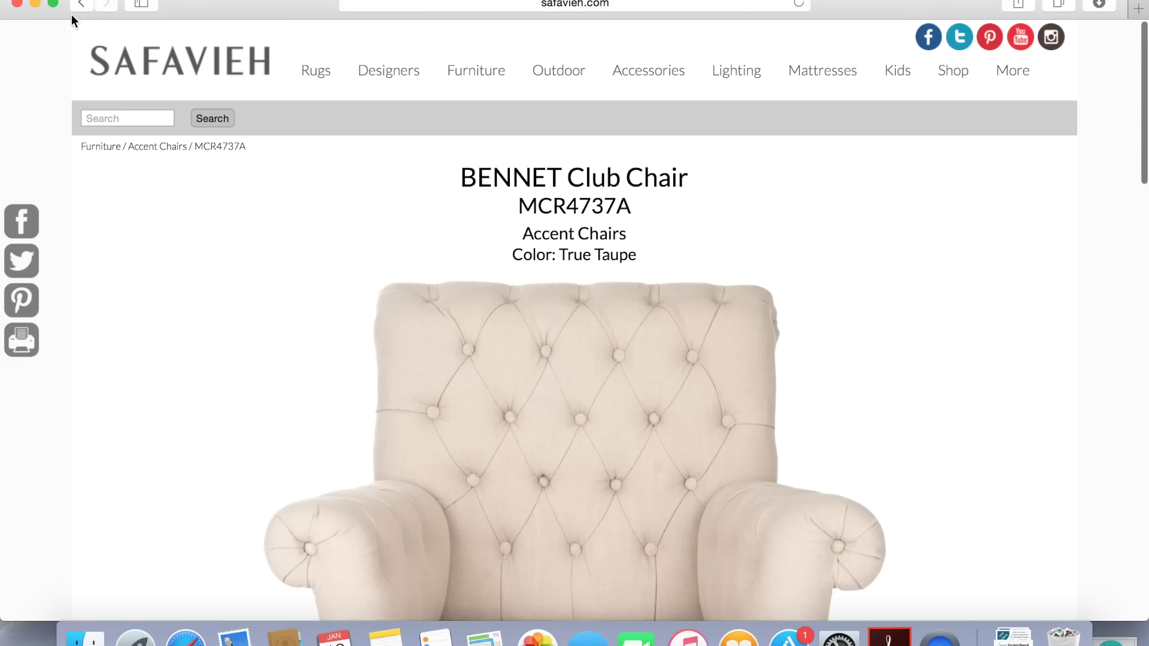
left_click(82, 6)
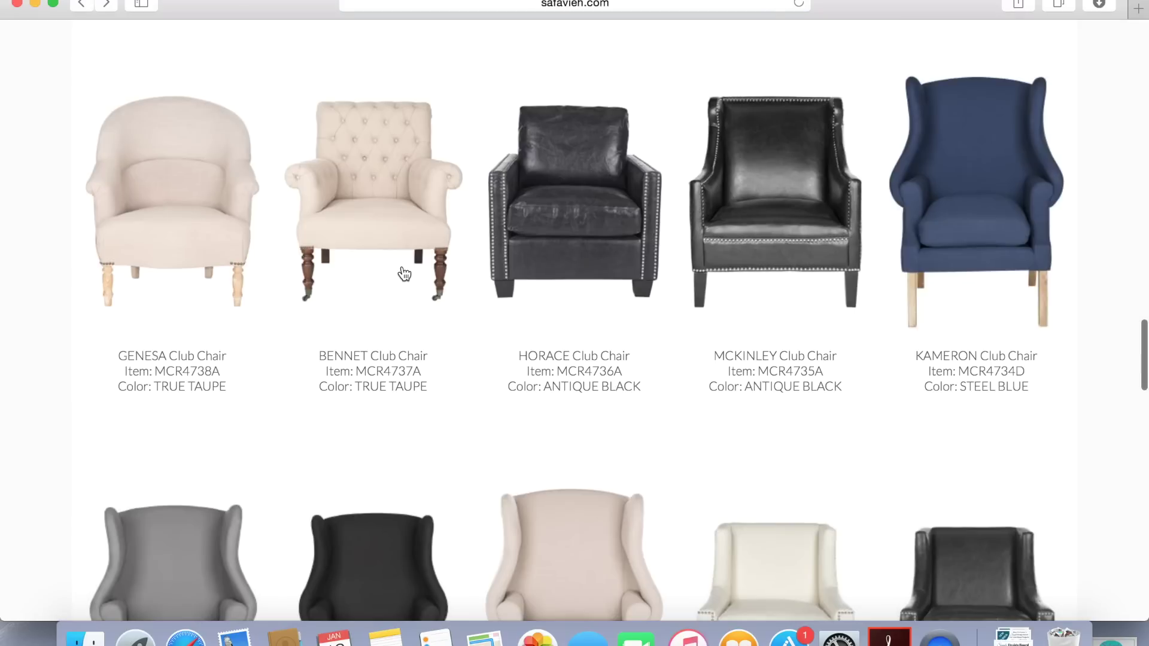
scroll(405, 274, "left", 5)
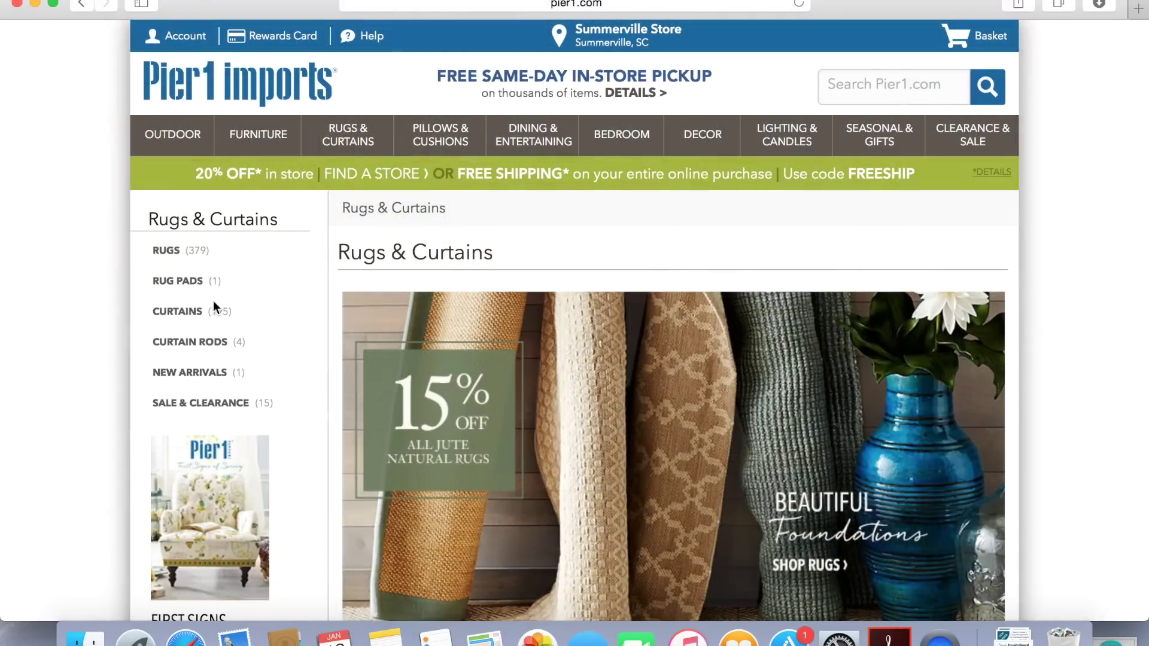
left_click(191, 310)
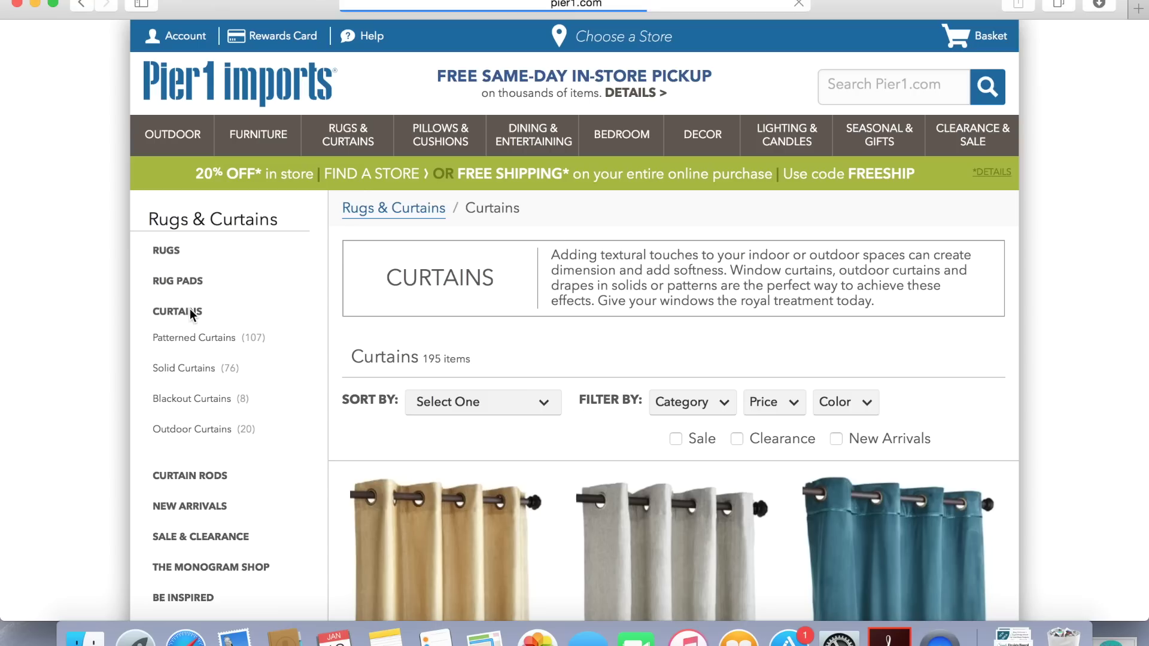
scroll(517, 469, "down", 3)
scroll(517, 472, "down", 8)
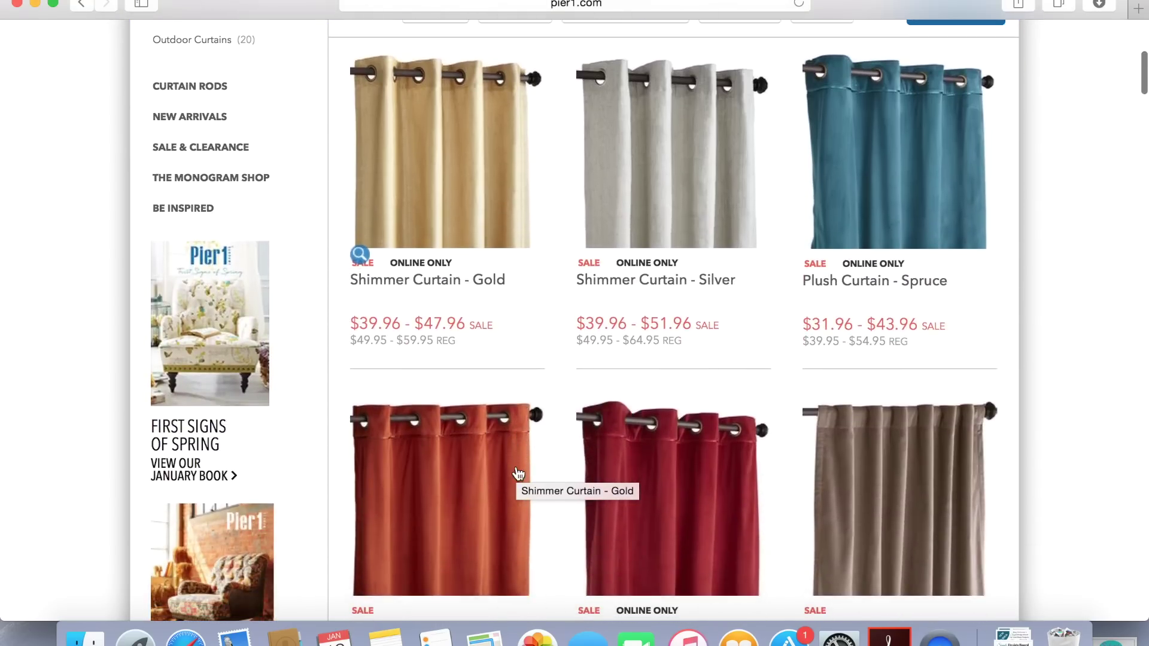
left_click(427, 482)
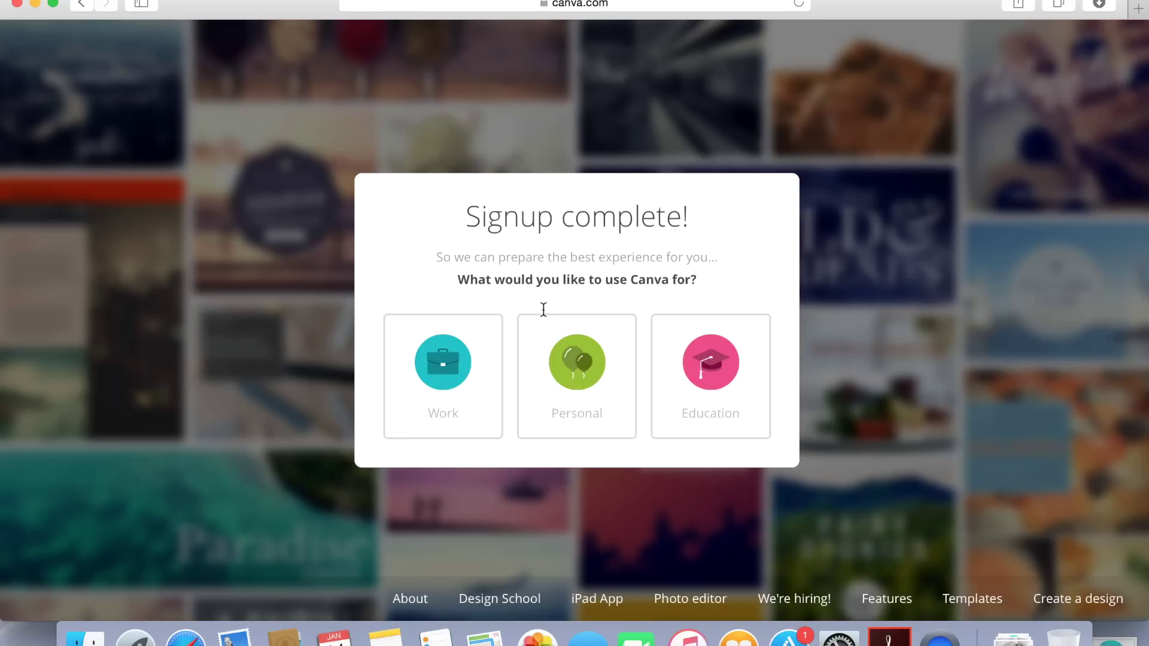
Choose Personal use, run the Beginner's Challenge guide, then return to the Canva home page.
left_click(592, 383)
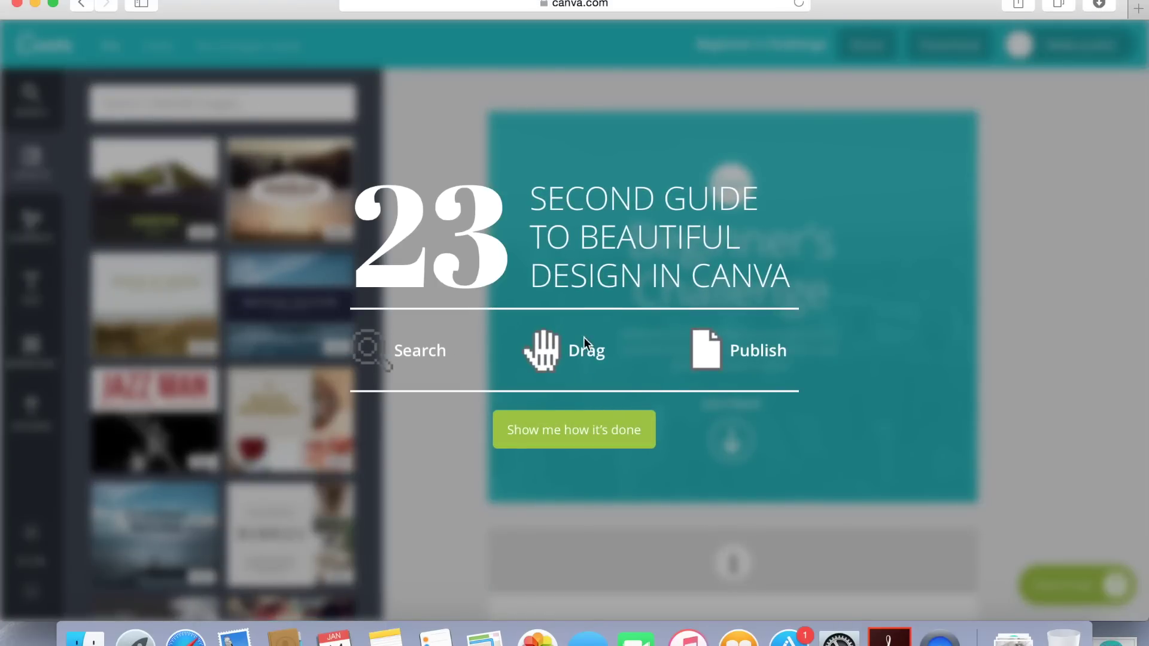
left_click(580, 445)
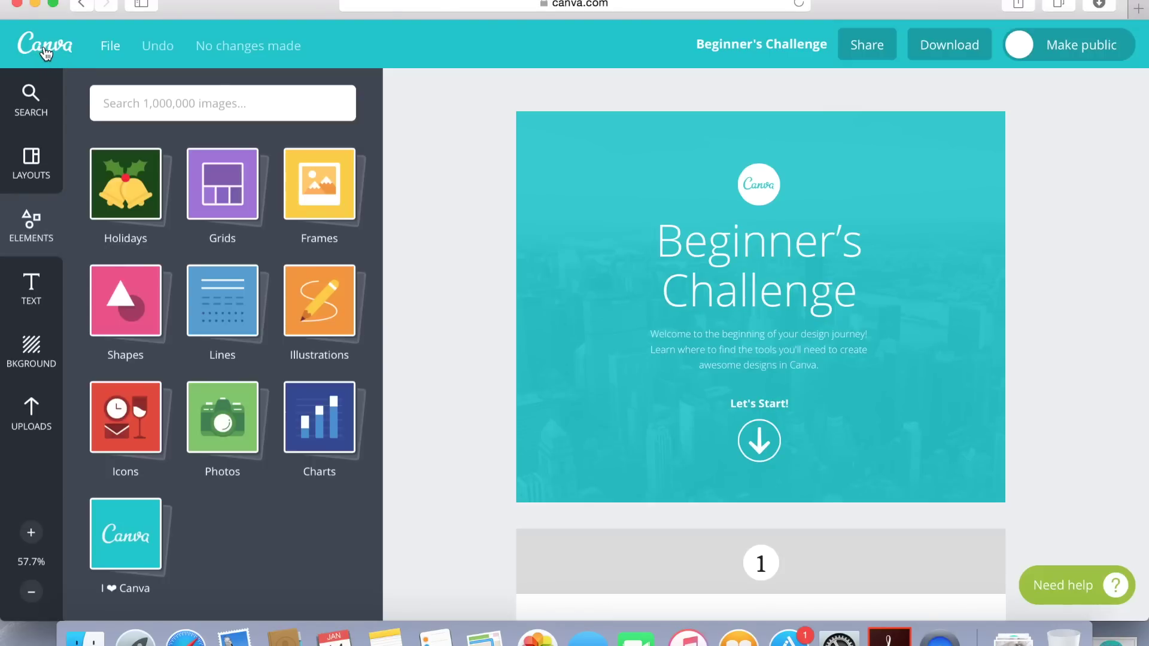
left_click(45, 53)
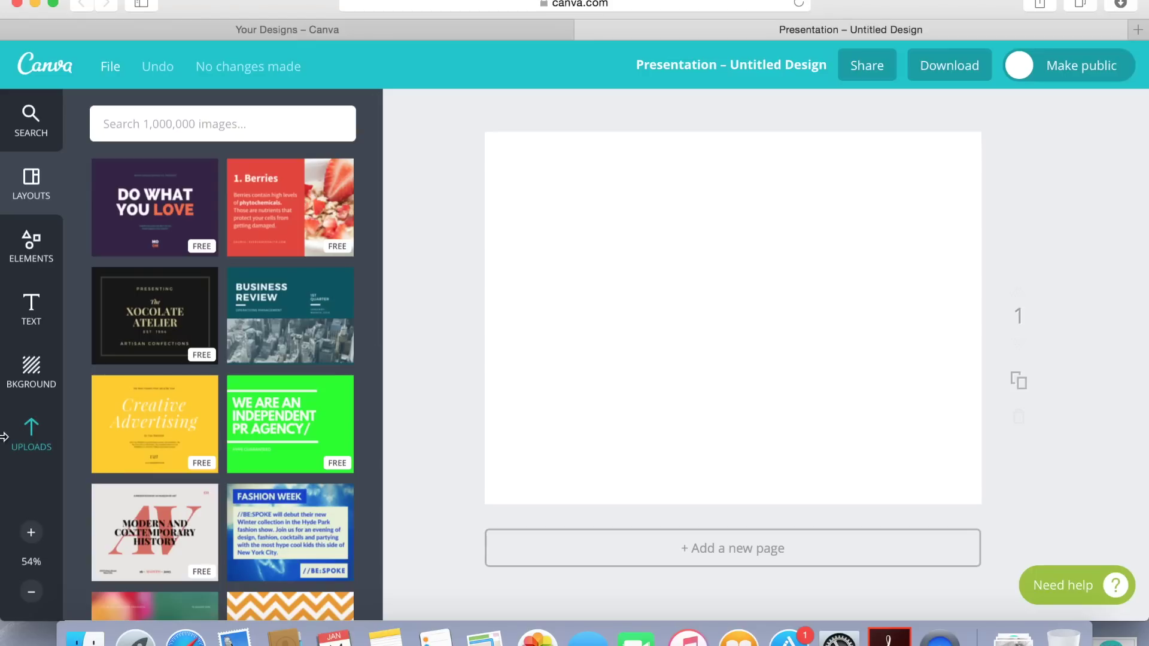
Show the Uploads panel for the blank presentation design.
left_click(33, 451)
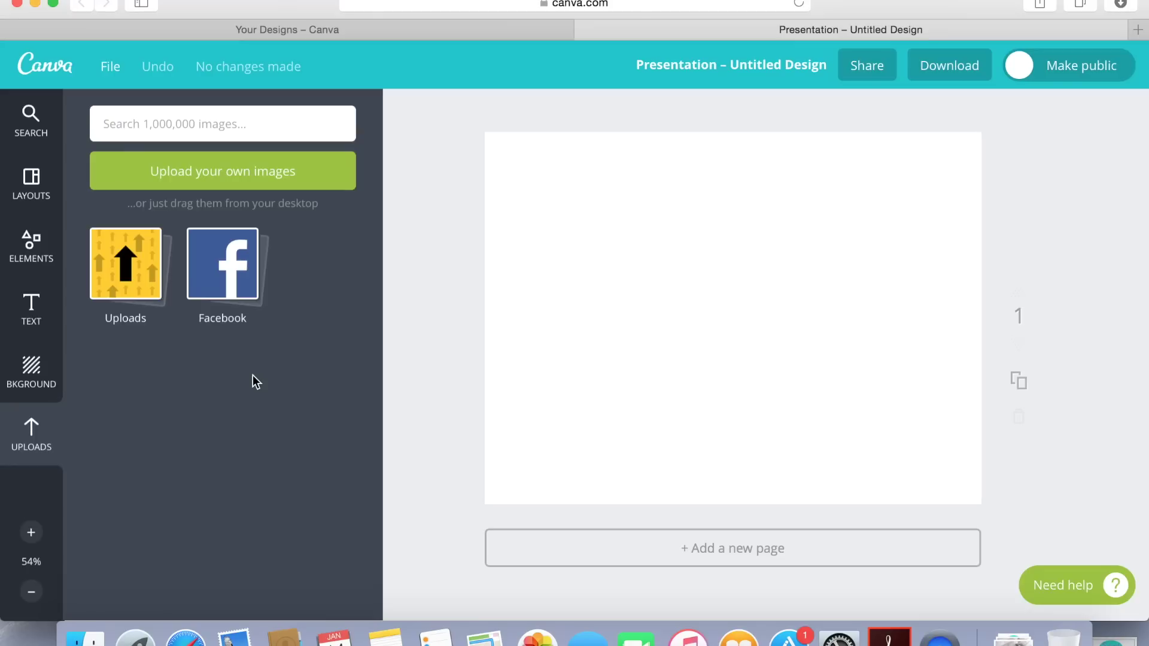
Upload the downloaded furniture, rug, lamp and vase photos from the computer.
left_click(219, 179)
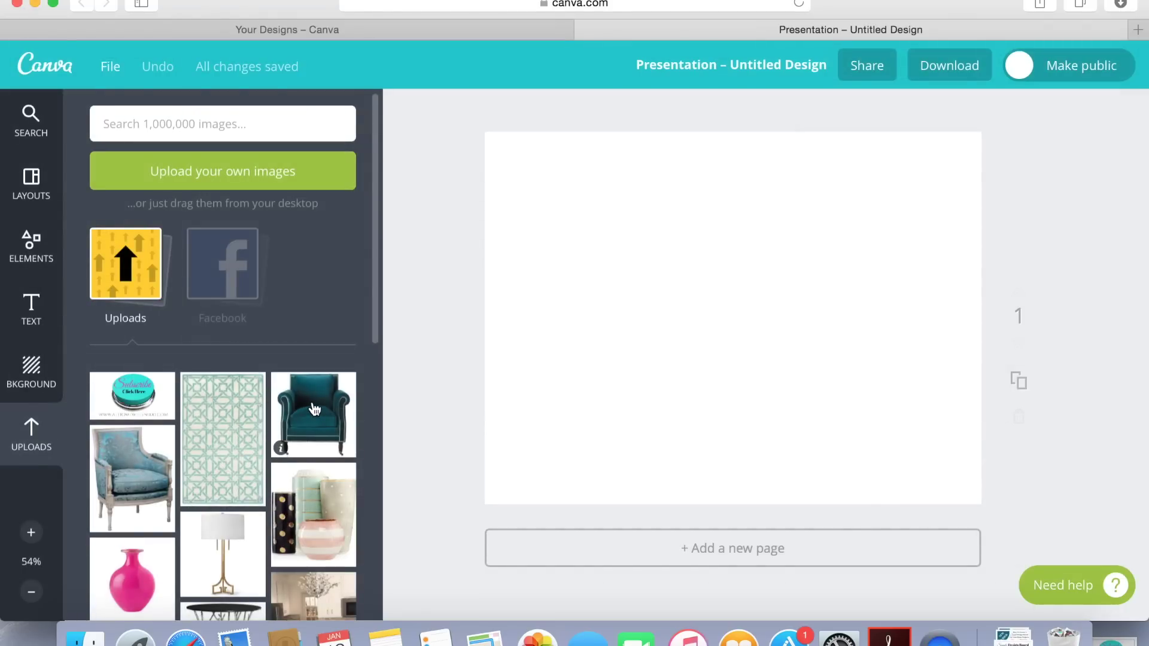
Place the teal armchair on the page, enlarge it, and shift it down and left.
left_click_drag(315, 410, 795, 338)
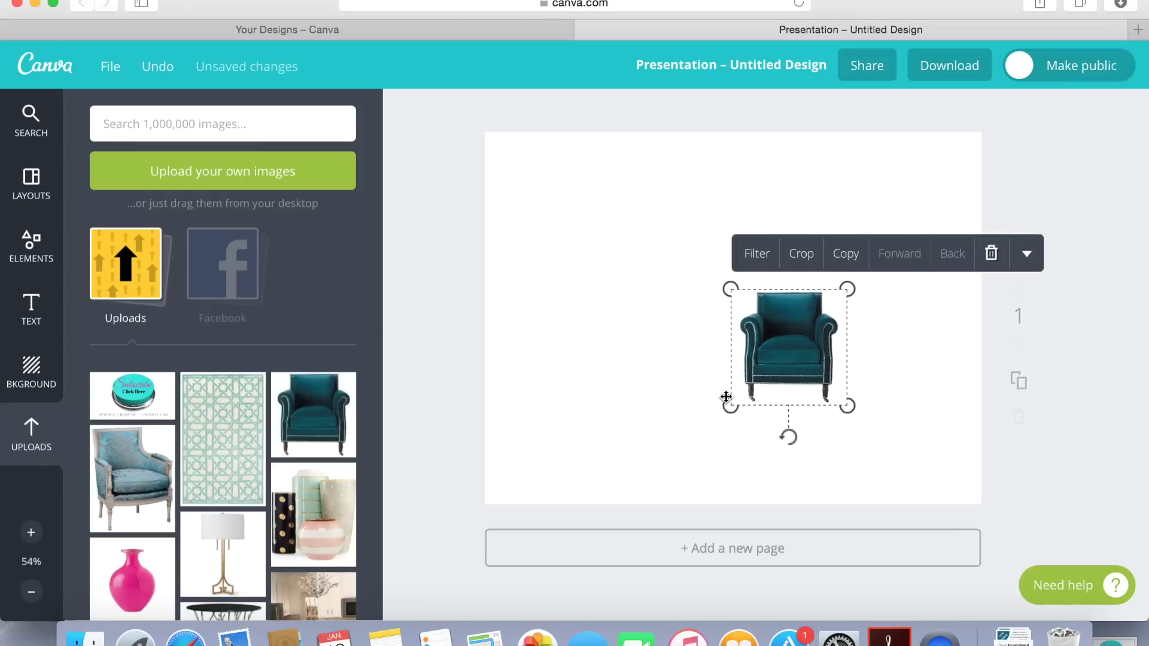
left_click_drag(730, 405, 649, 450)
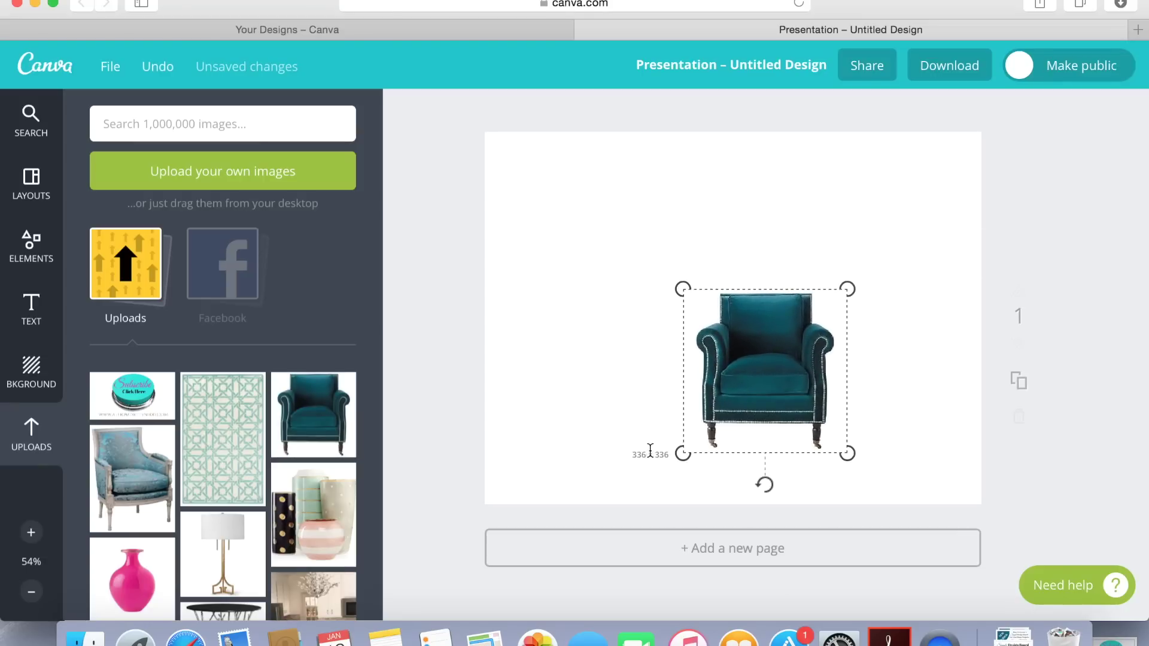
left_click_drag(847, 289, 884, 274)
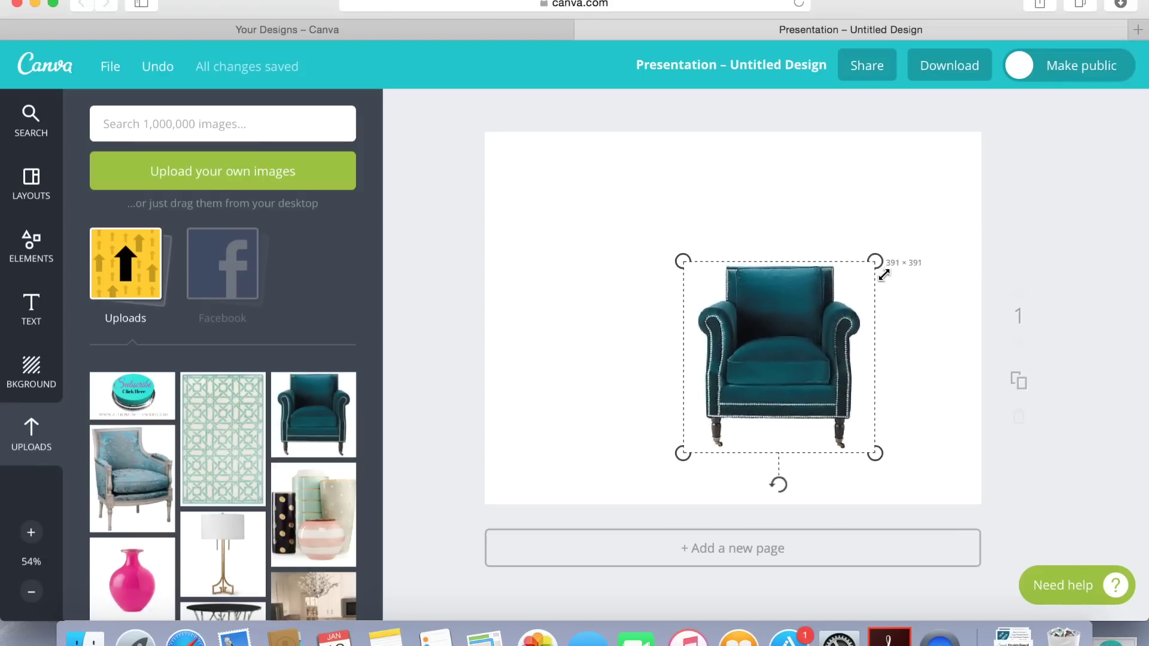
left_click_drag(805, 350, 743, 392)
left_click(573, 413)
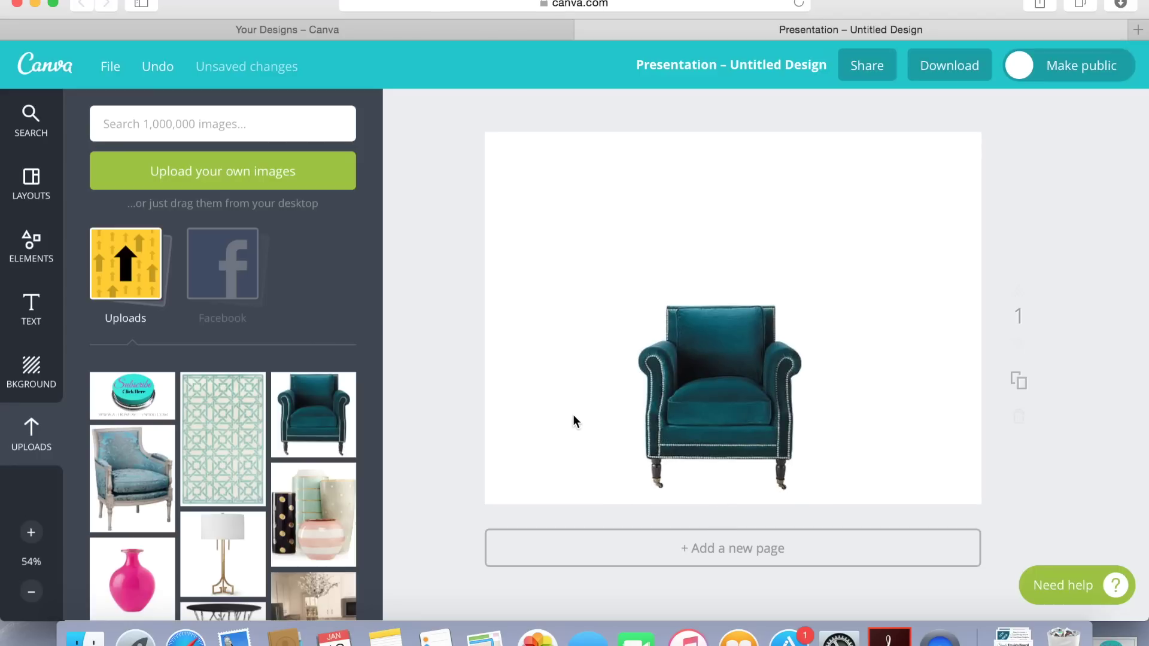
Add the gold lamp and branch side table, shrinking both and placing them left of the armchair.
scroll(220, 513, "down", 1)
left_click(217, 505)
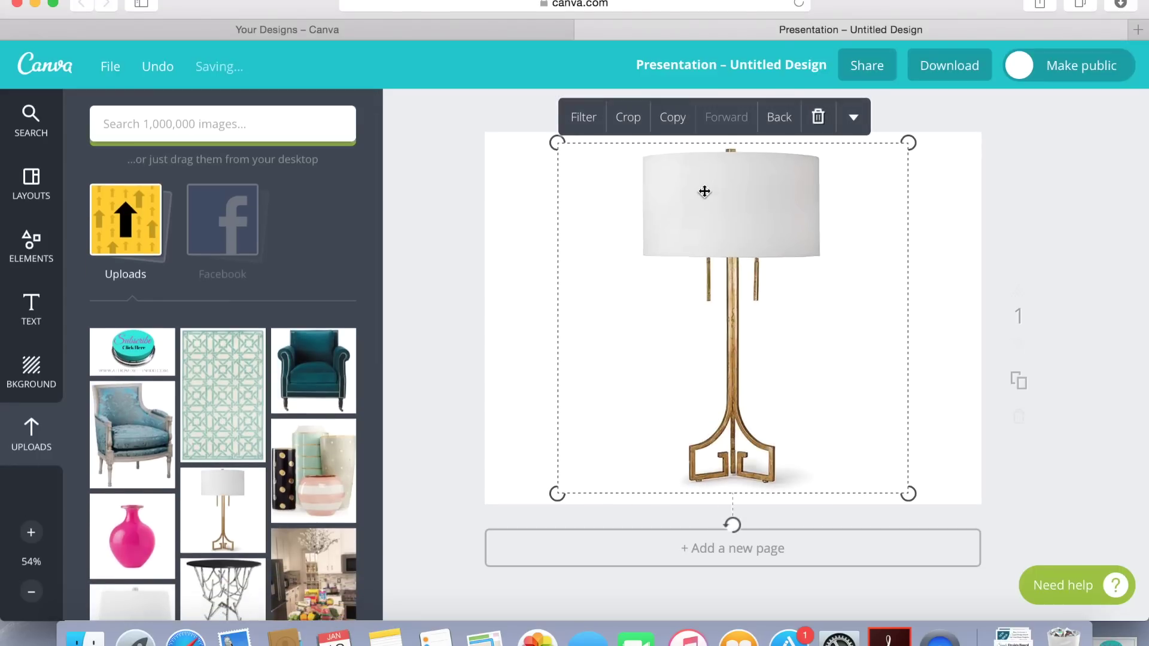
left_click_drag(908, 142, 677, 328)
left_click_drag(639, 379, 562, 264)
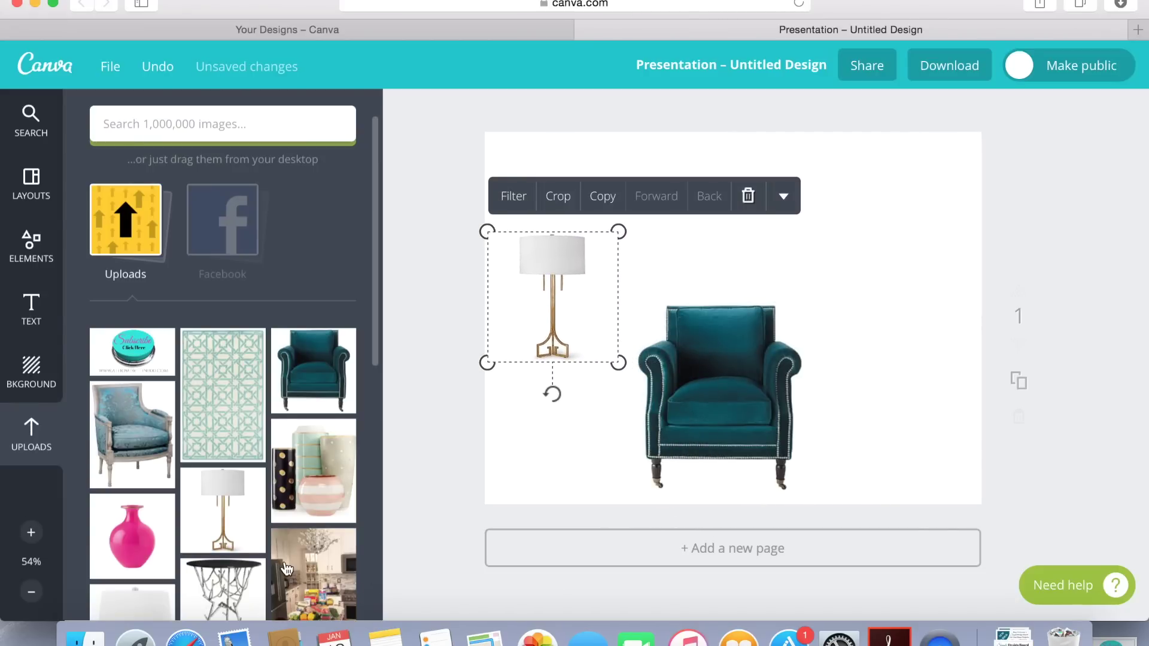
left_click(236, 595)
left_click_drag(882, 146, 680, 379)
left_click_drag(651, 423, 603, 432)
Add the feather rug right of the armchair and line the lamp up above the side table.
left_click(702, 411)
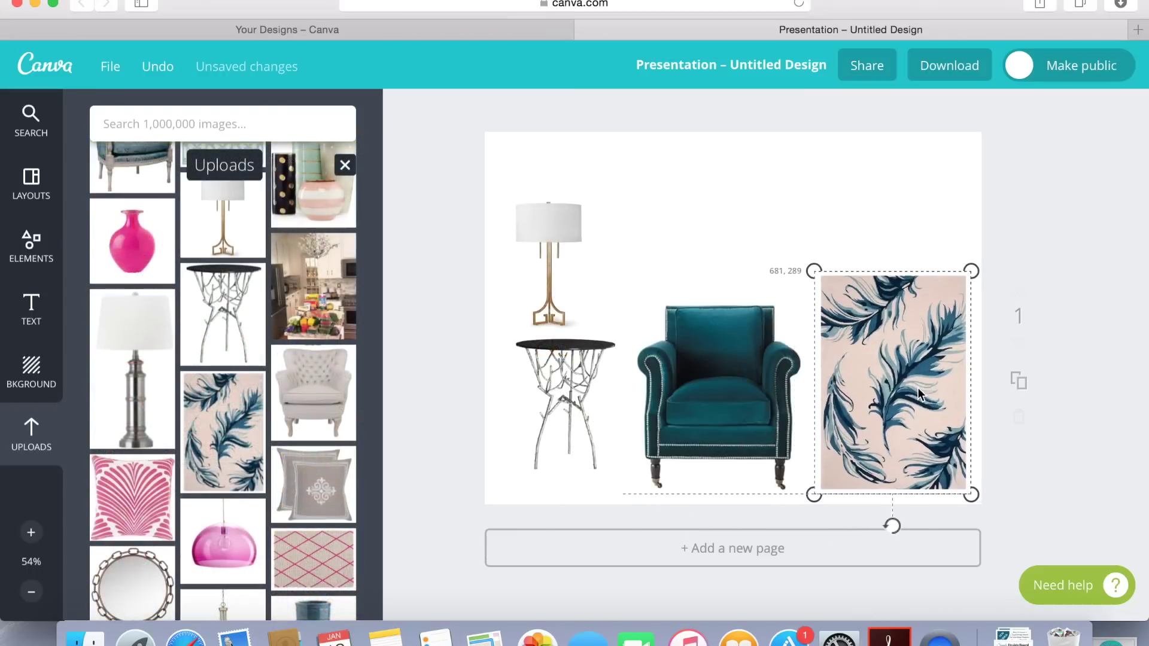
left_click_drag(920, 394, 916, 384)
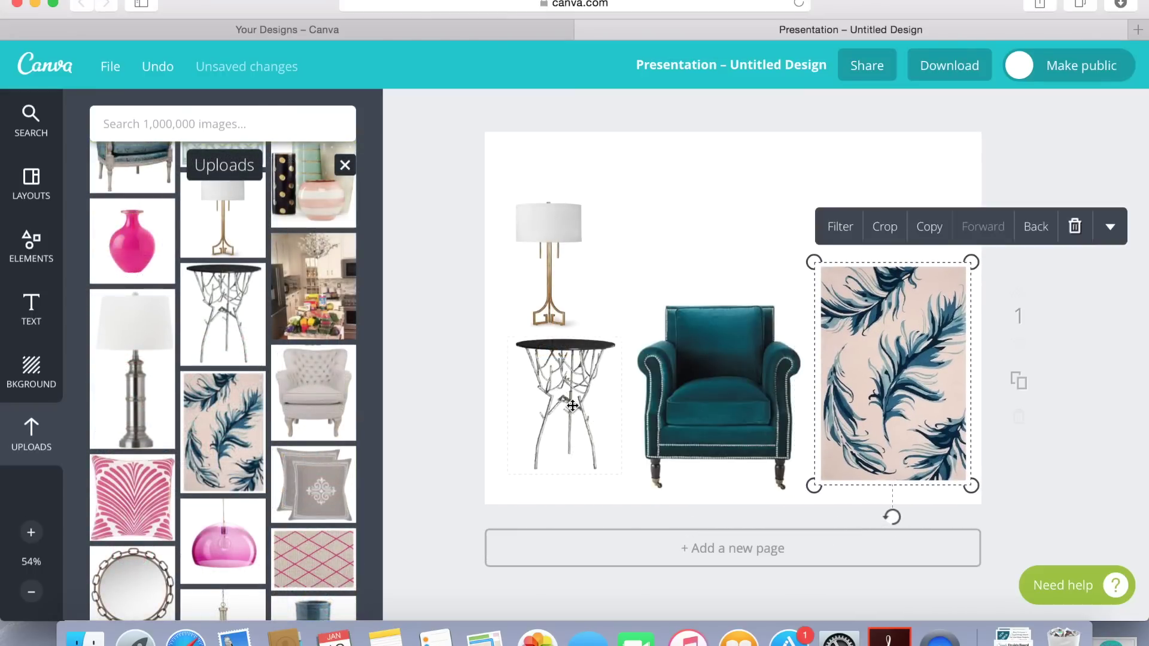
left_click_drag(578, 408, 576, 427)
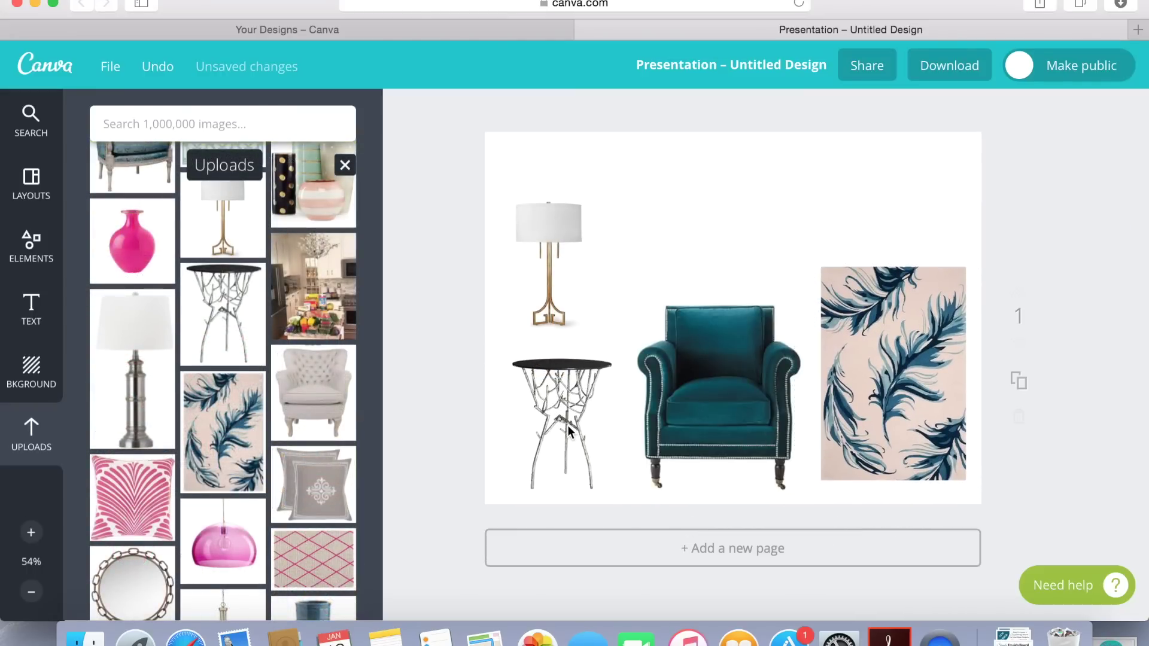
left_click(725, 409)
left_click_drag(549, 296, 560, 316)
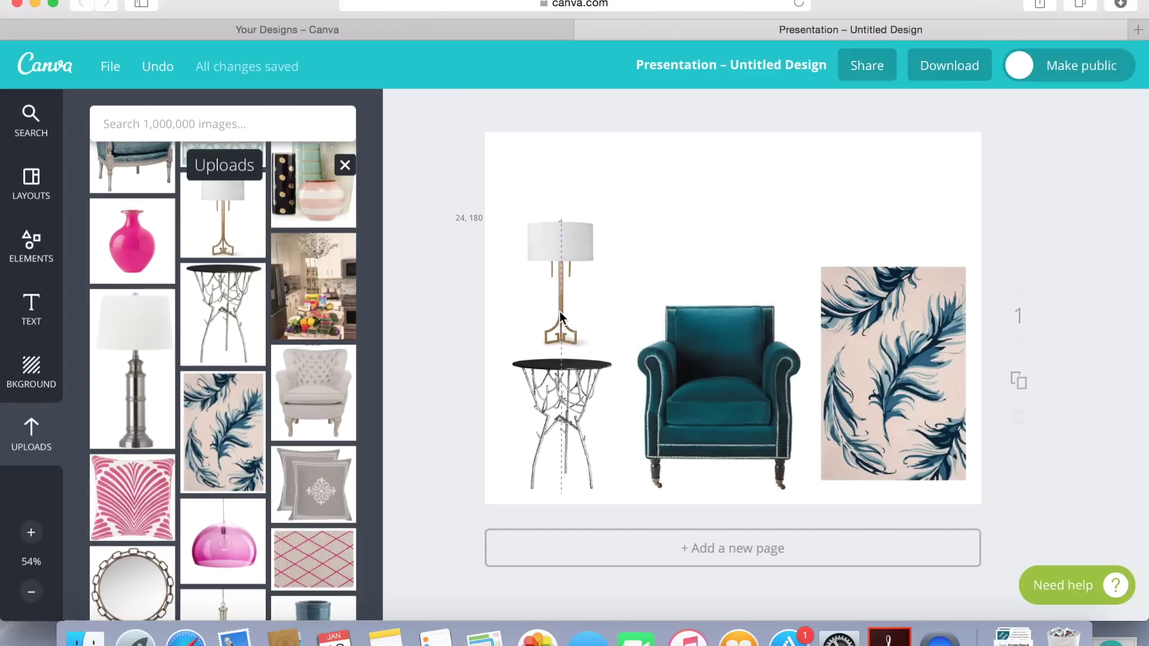
Add the chain mirror, shrink it, and move it above the armchair.
left_click(160, 581)
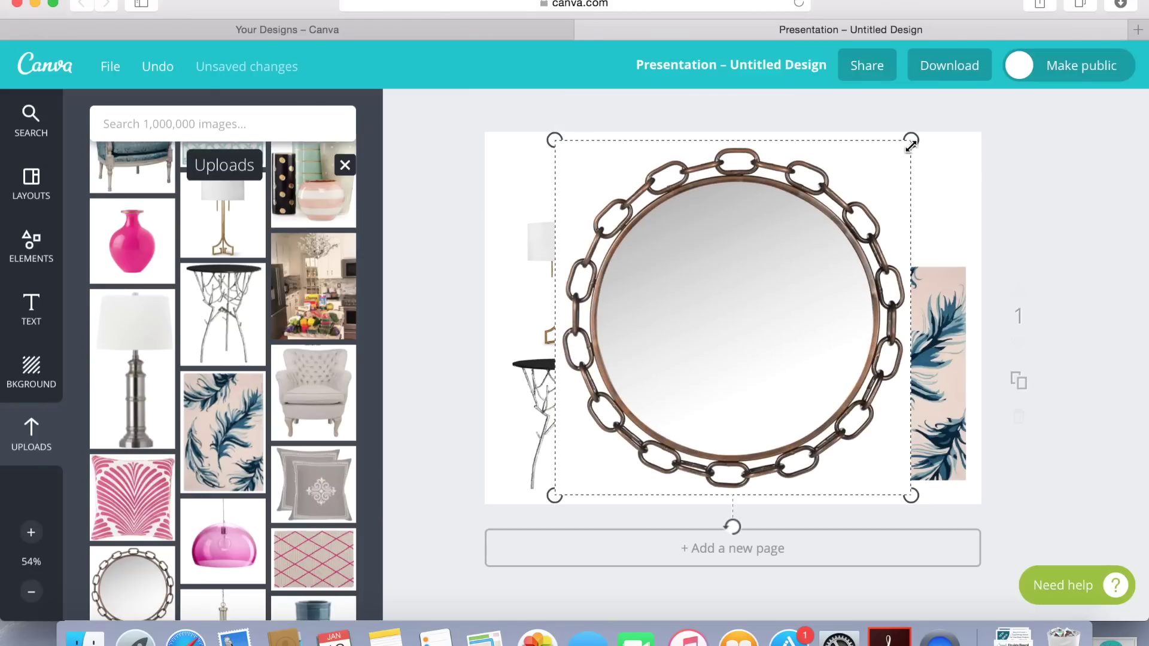
left_click_drag(910, 143, 713, 339)
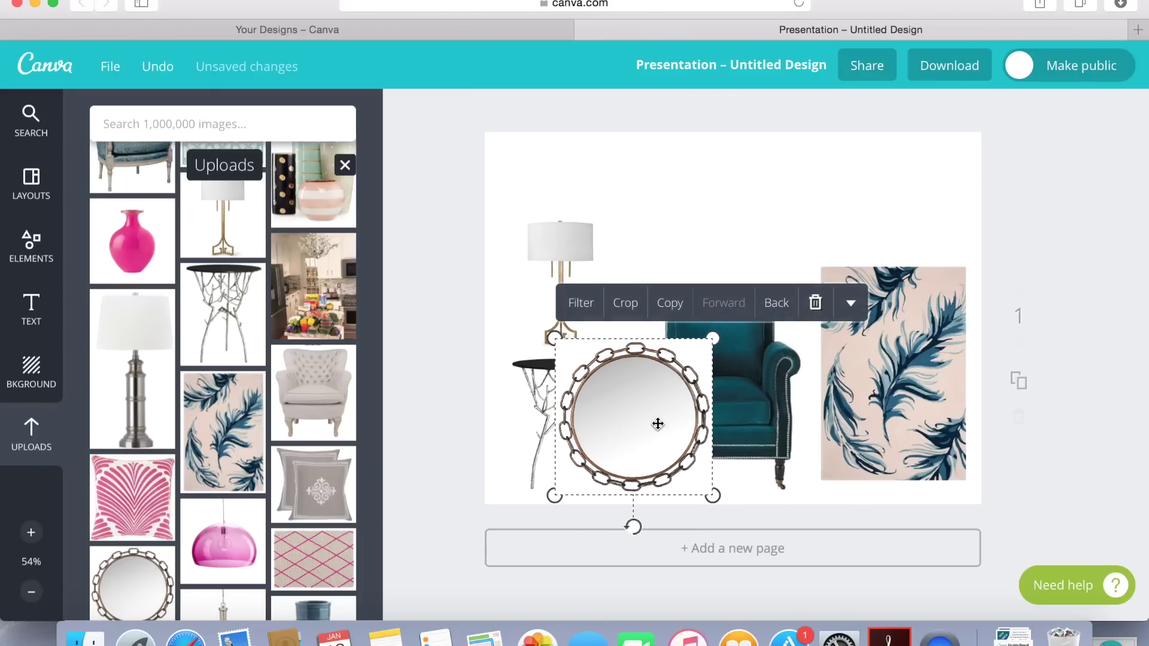
left_click_drag(658, 424, 730, 248)
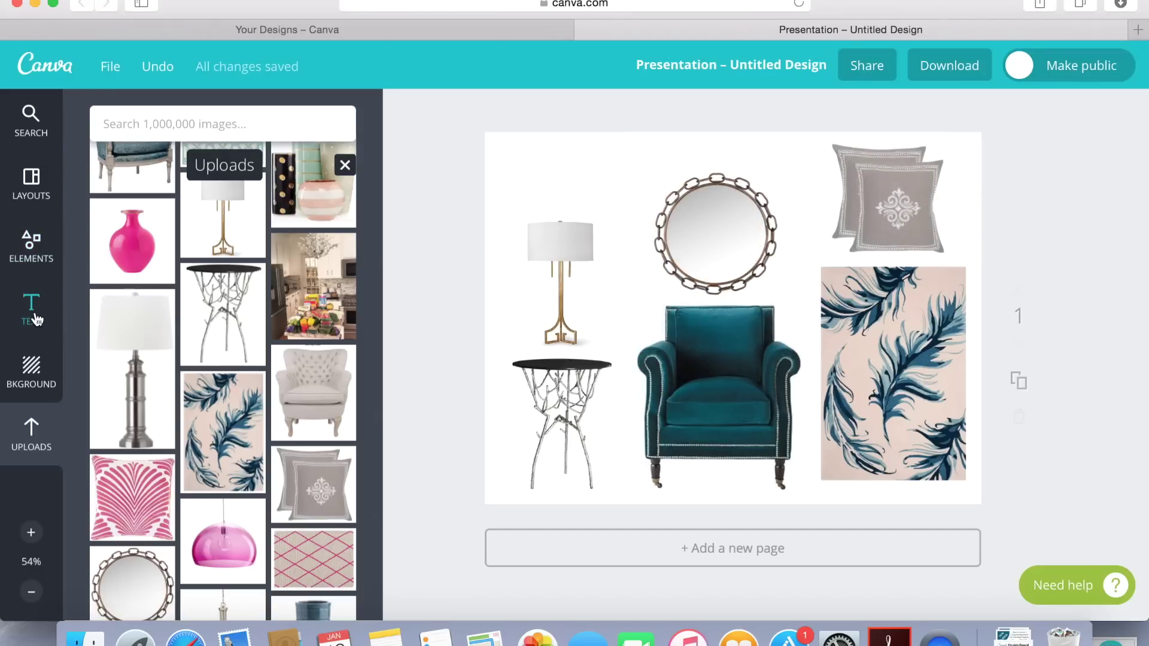
Add a subheading text box above the lamp reading 'Pier One Gold'.
left_click(31, 318)
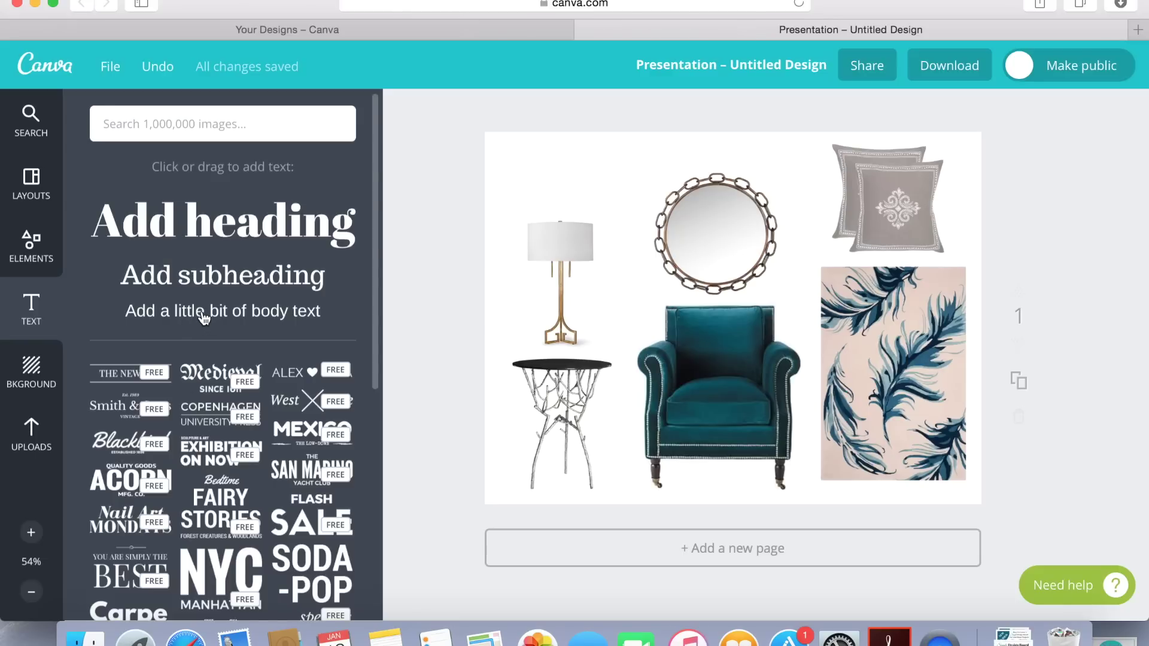
left_click(204, 281)
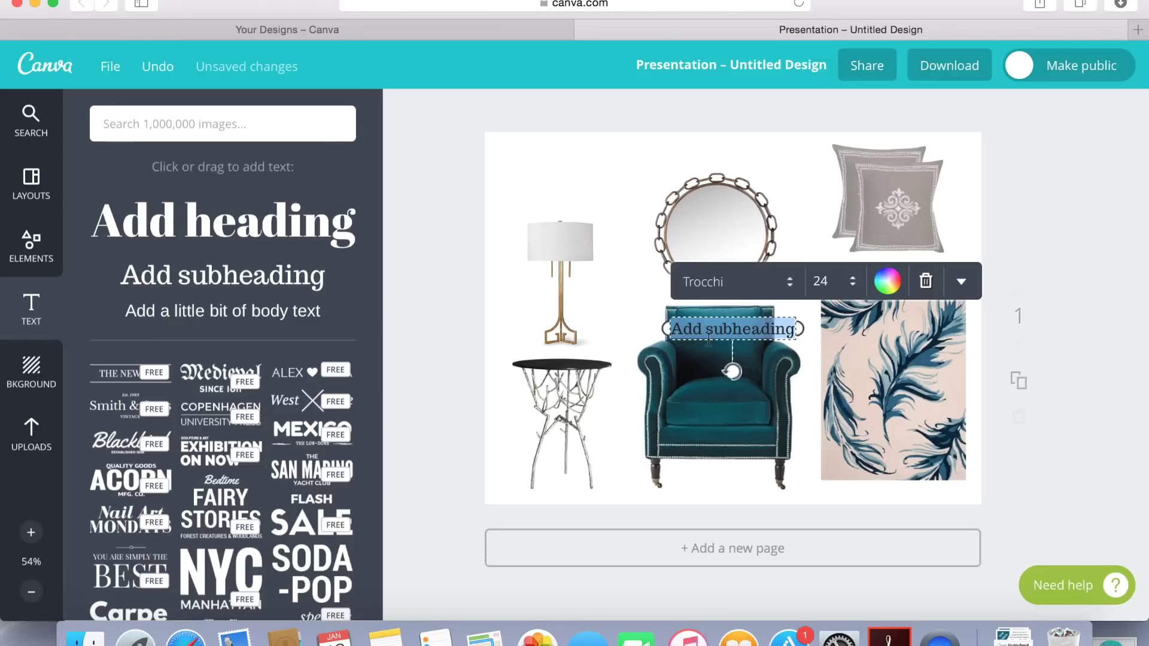
left_click_drag(732, 343, 565, 211)
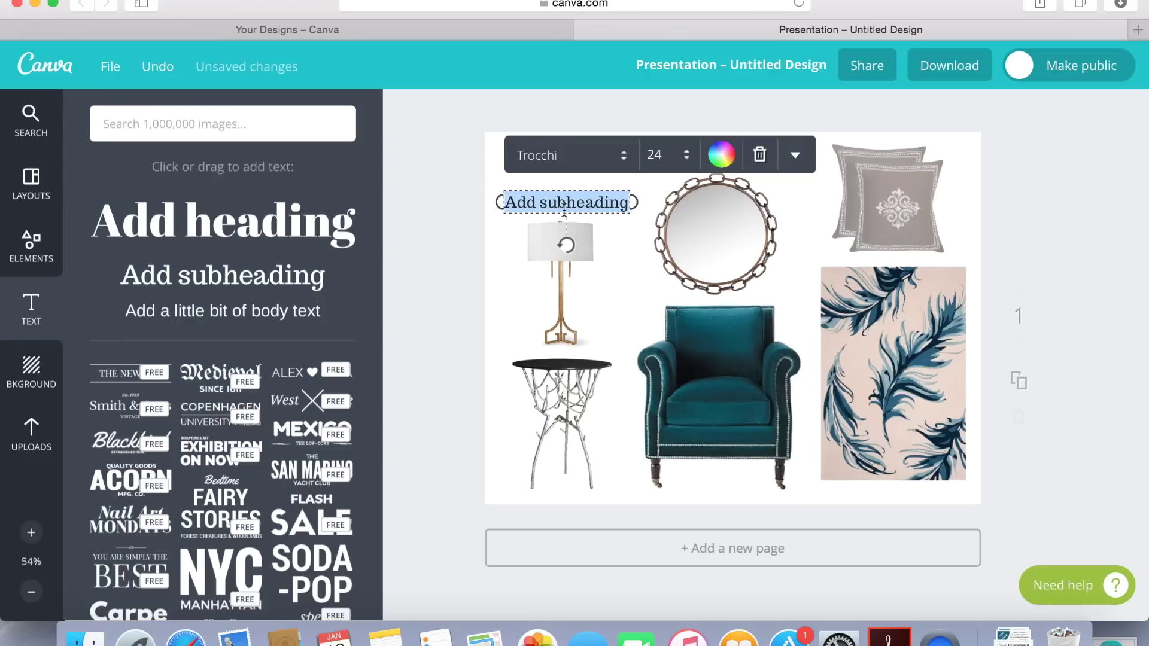
type("Pier ")
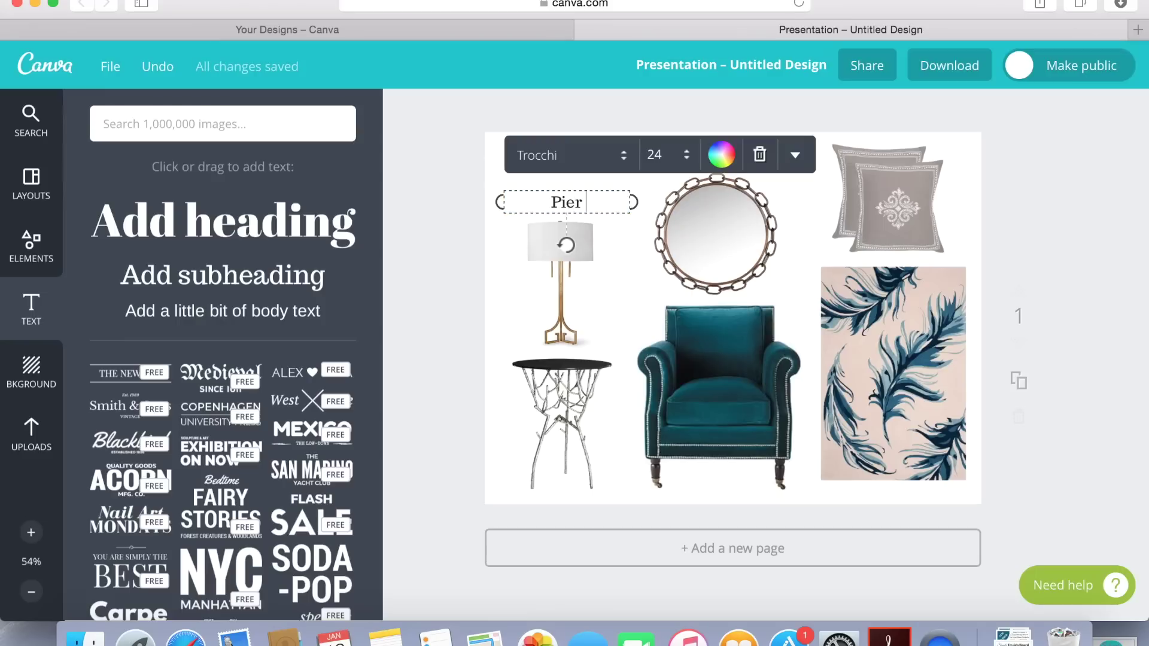
type("One Gold")
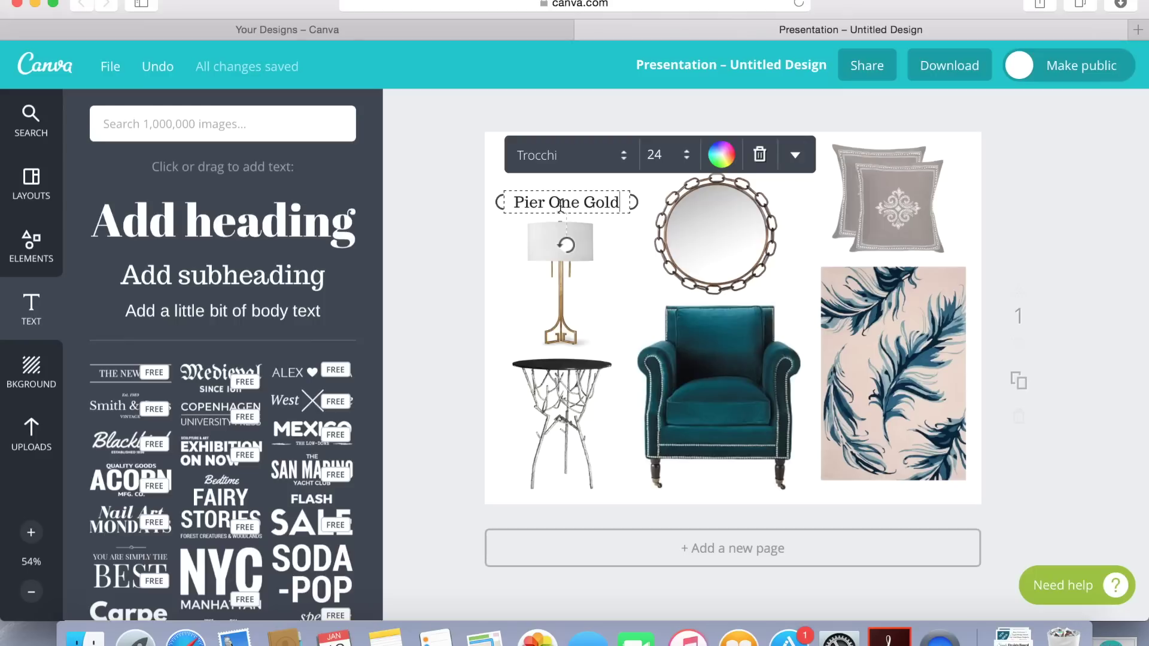
left_click(603, 305)
Set the Pier One Gold label's font size to 12.
left_click(604, 307)
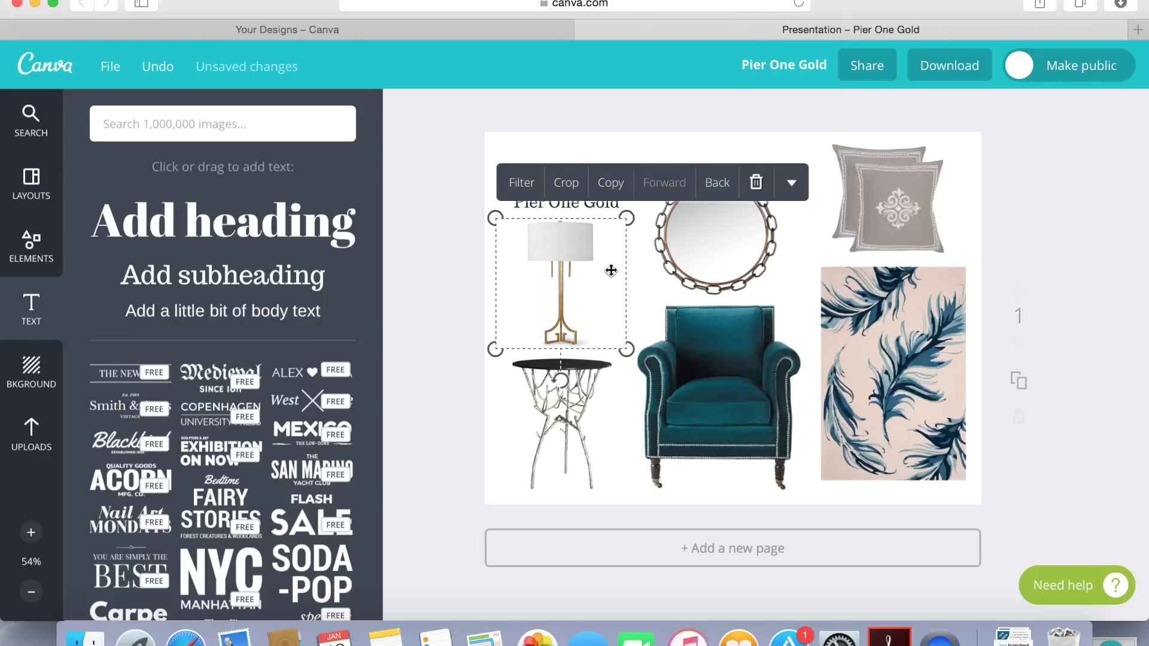
left_click(579, 205)
left_click(578, 205)
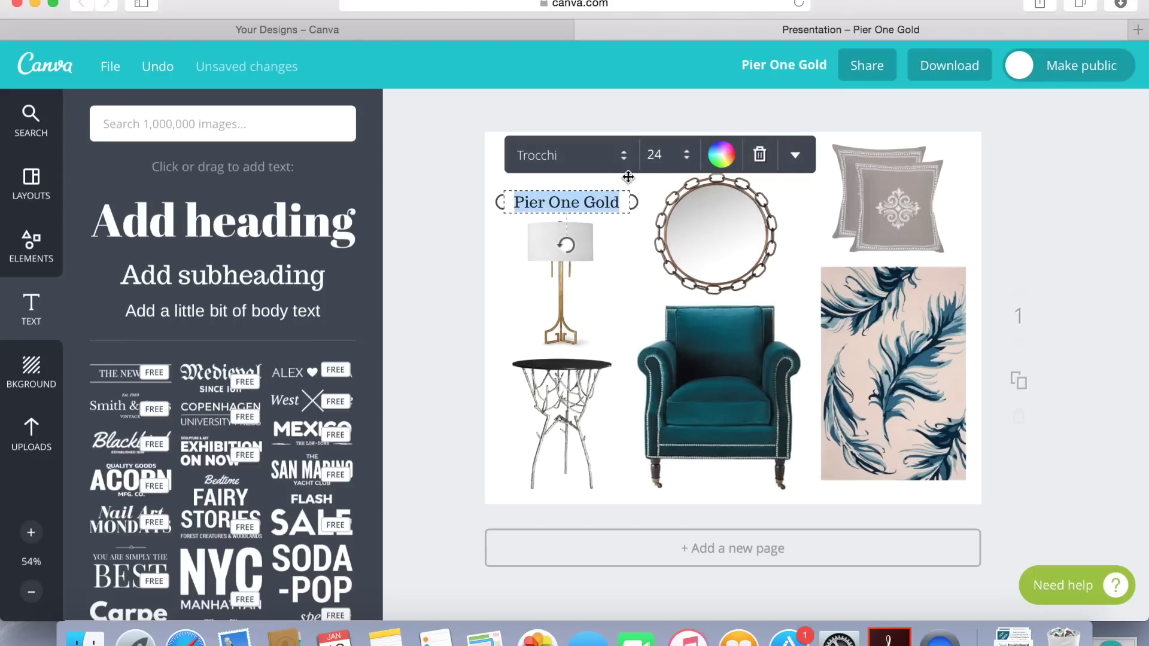
left_click(679, 157)
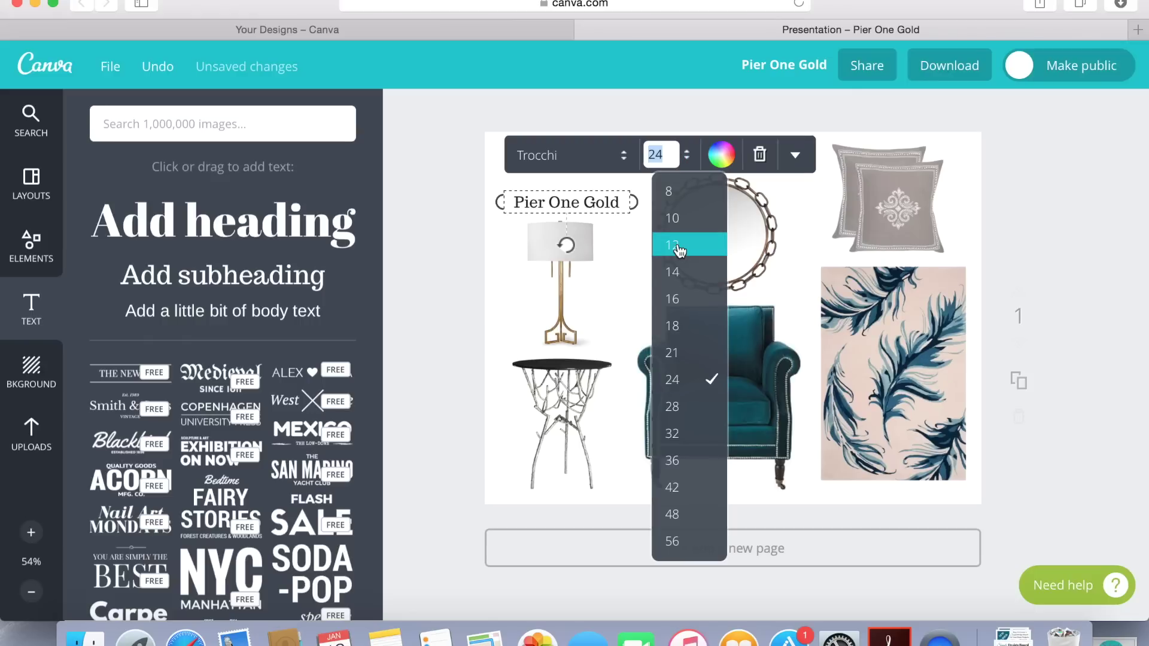
left_click(678, 242)
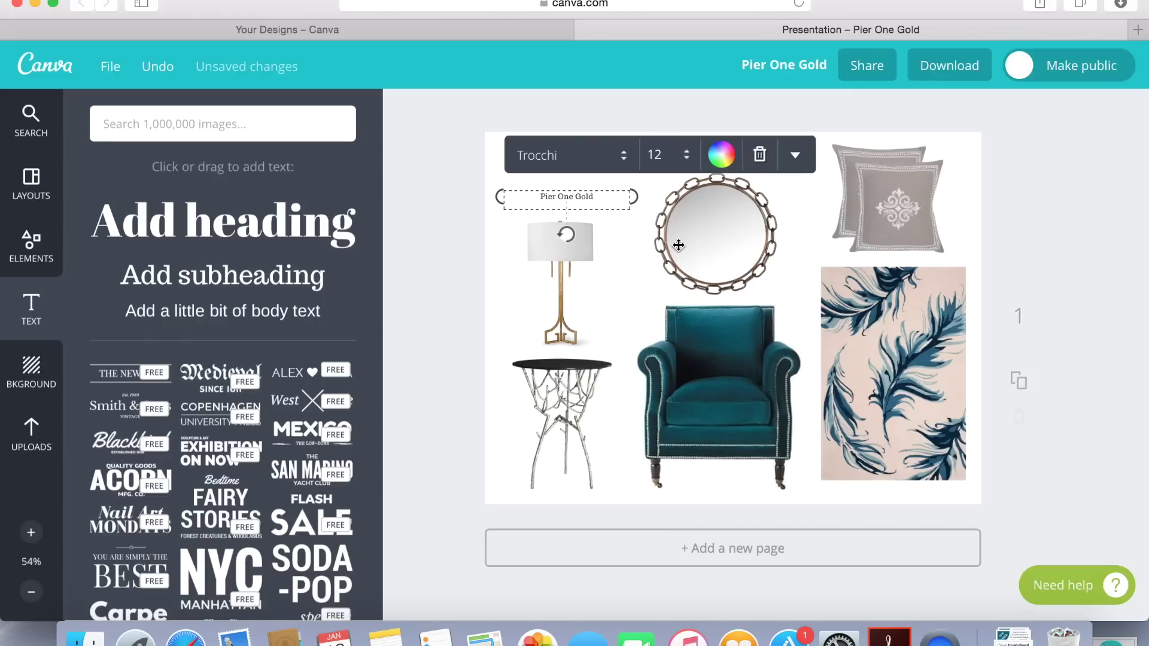
Nudge the label slightly down and left so it sits neatly above the lamp.
left_click(620, 241)
left_click(565, 155)
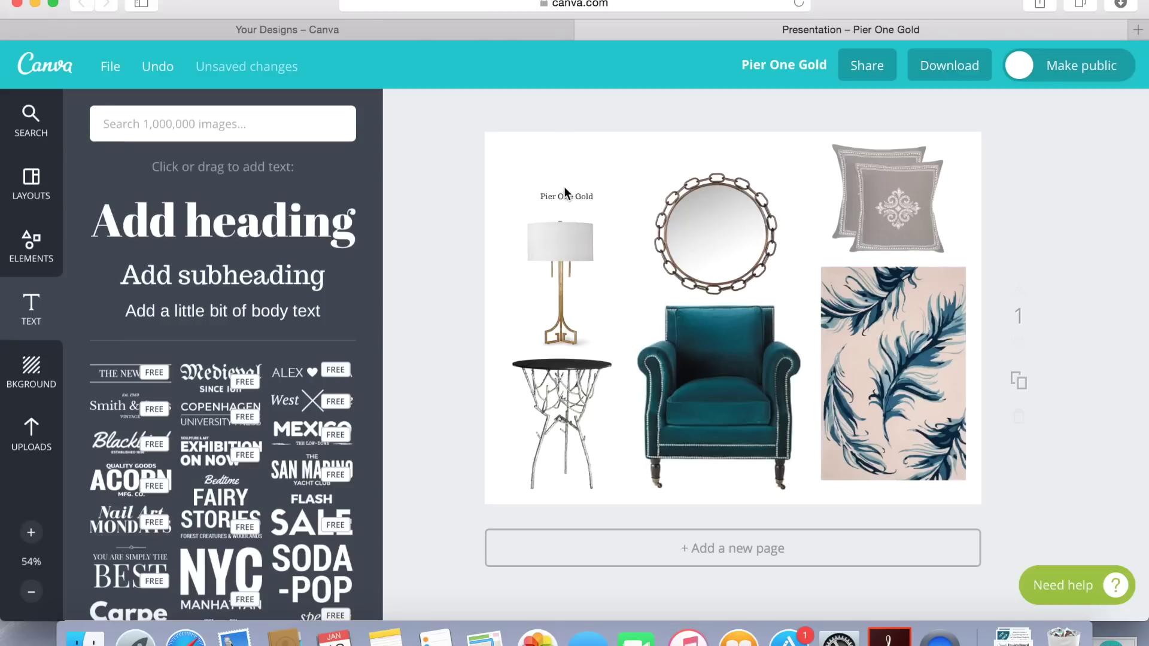
left_click_drag(563, 205, 557, 213)
left_click(615, 268)
left_click(774, 150)
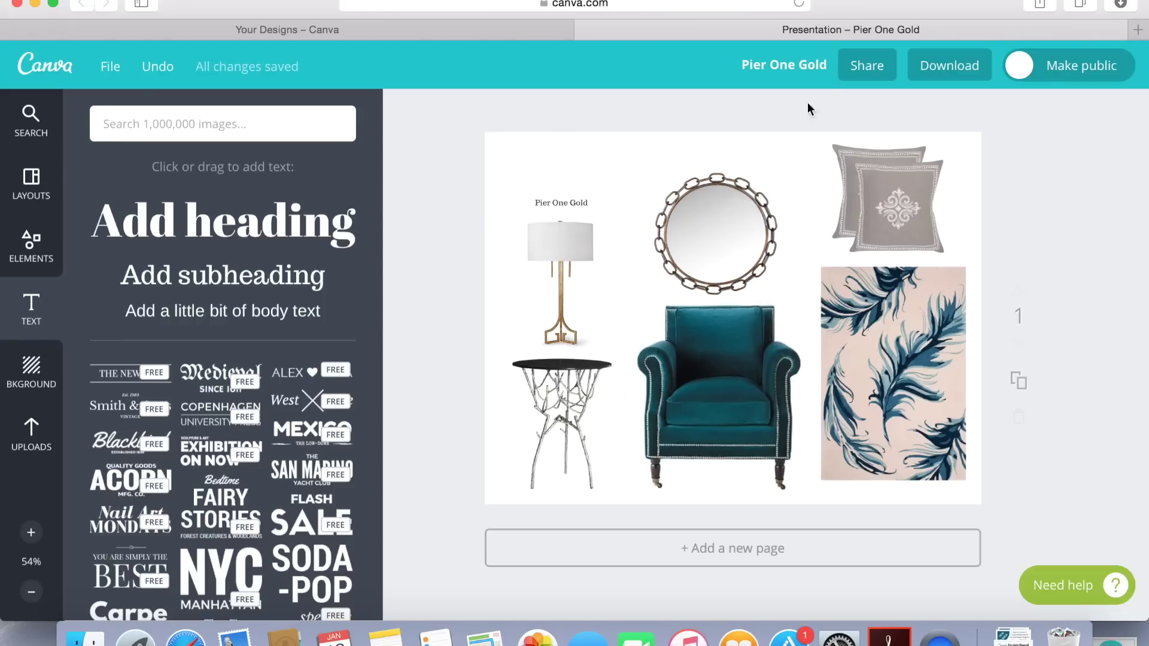
left_click(768, 70)
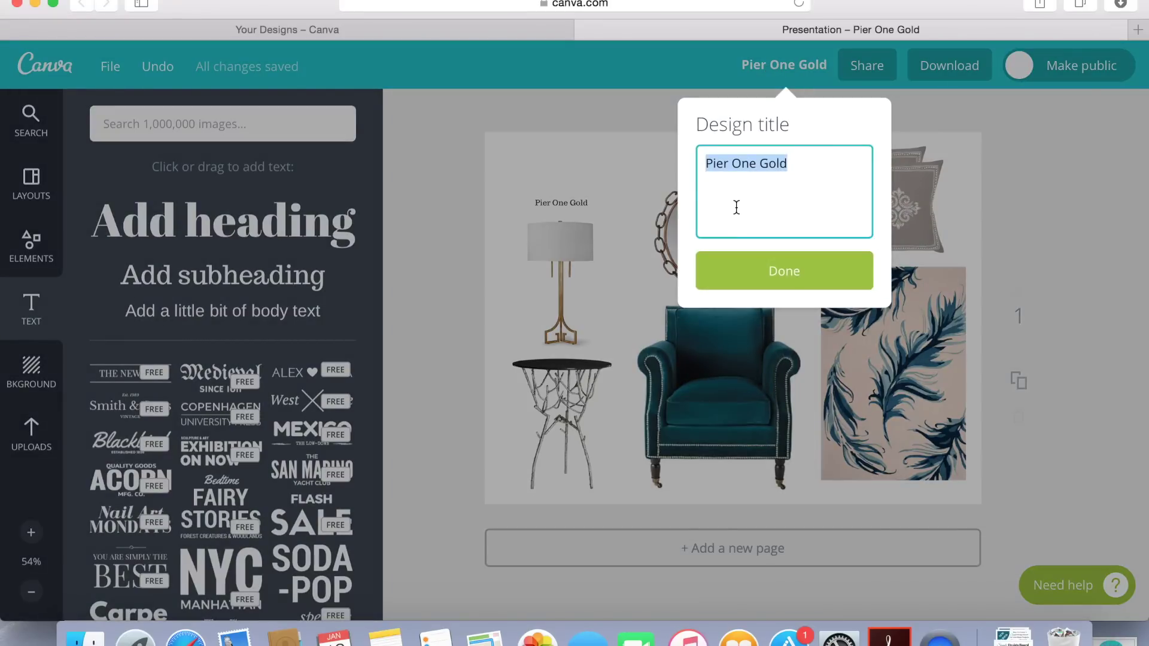
Rename the design 'Room Design' and download it as a high-quality PNG.
type("Room Design")
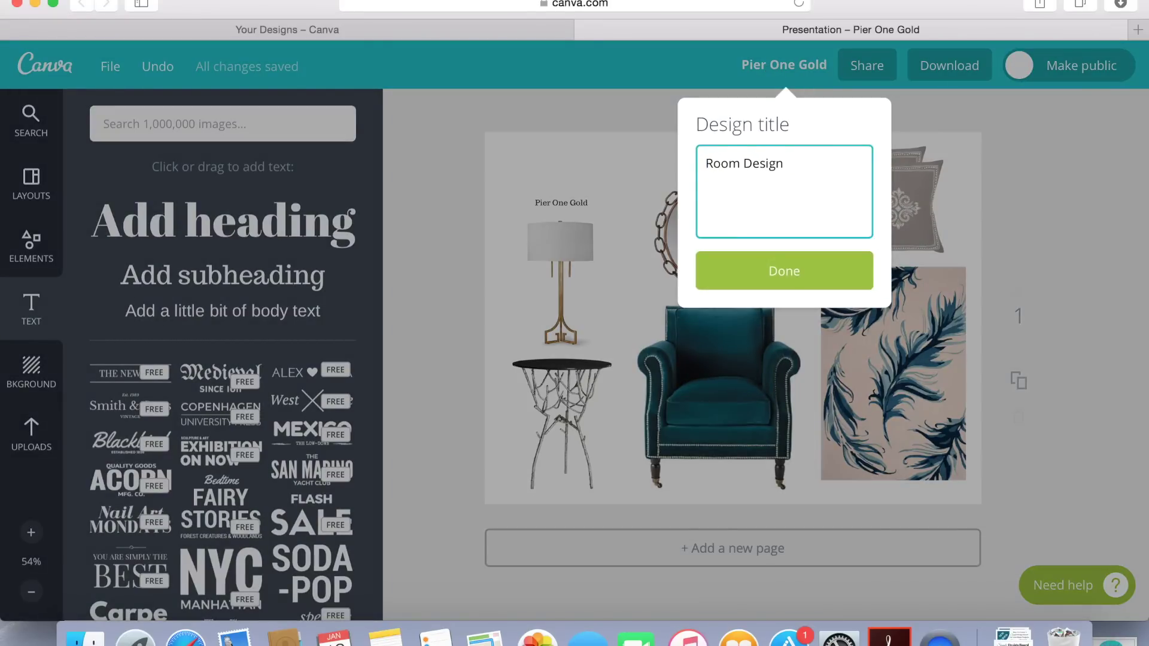
left_click(798, 268)
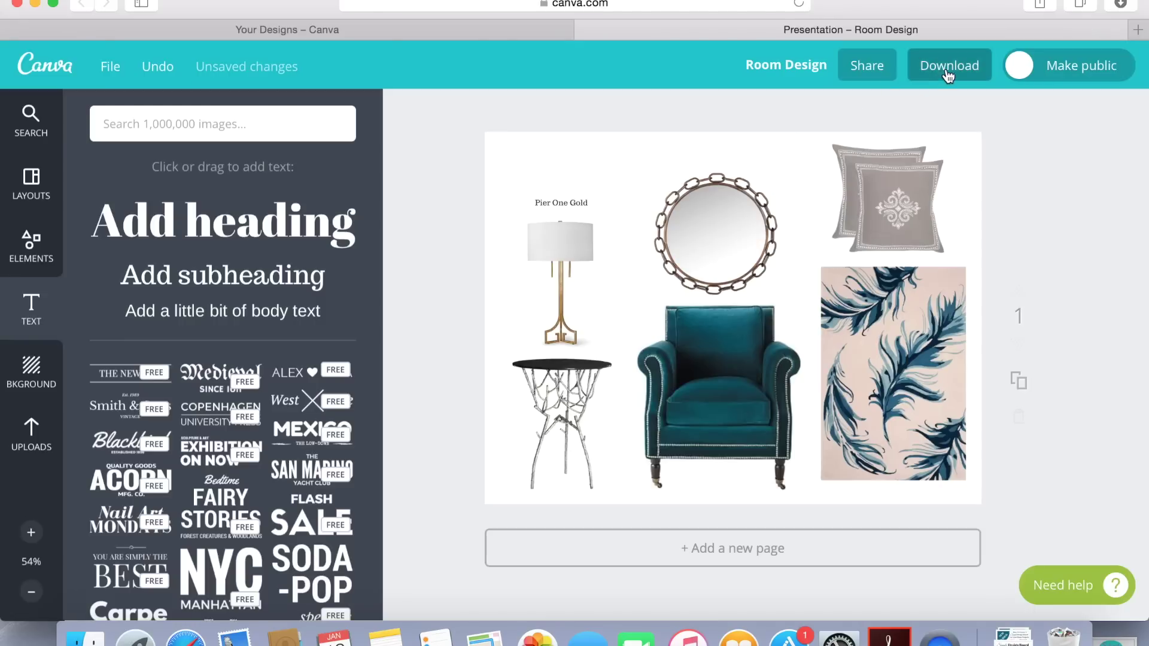
left_click(950, 65)
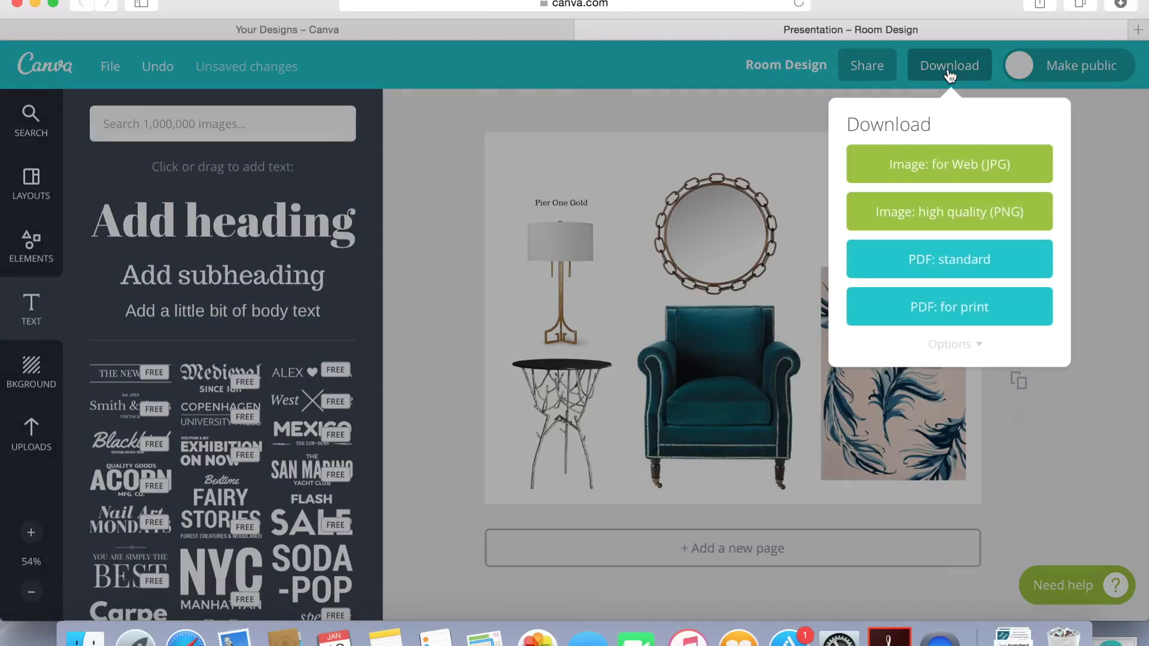
left_click(916, 218)
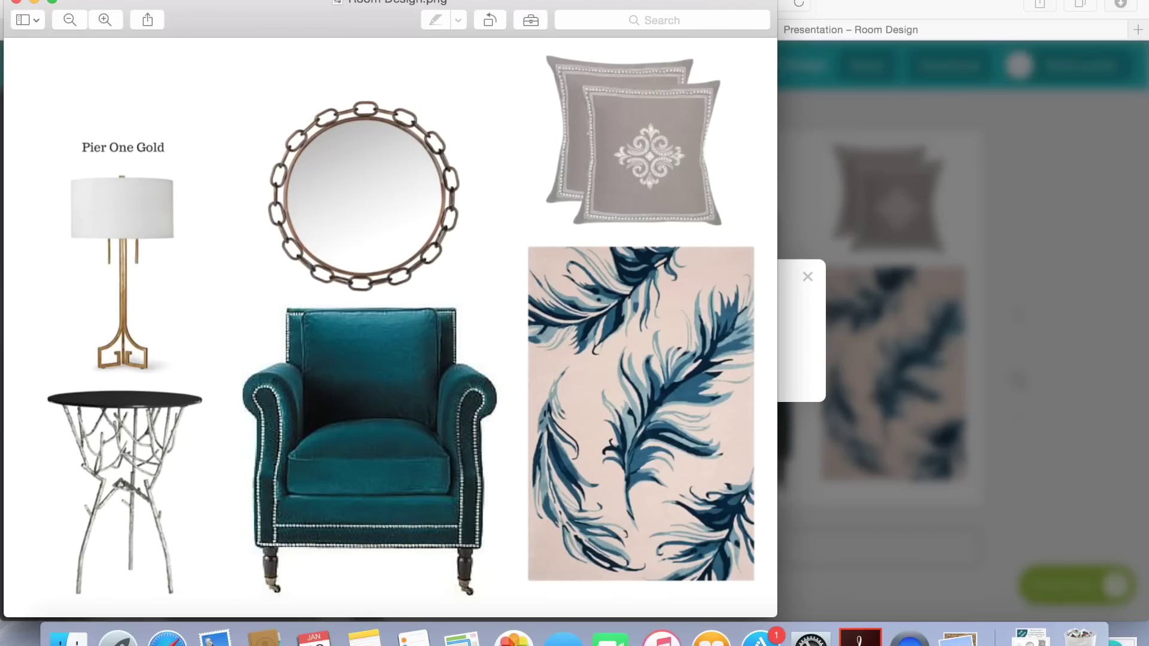
Open Preview's File menu for Room Design.png and close it without printing.
left_click(123, 1)
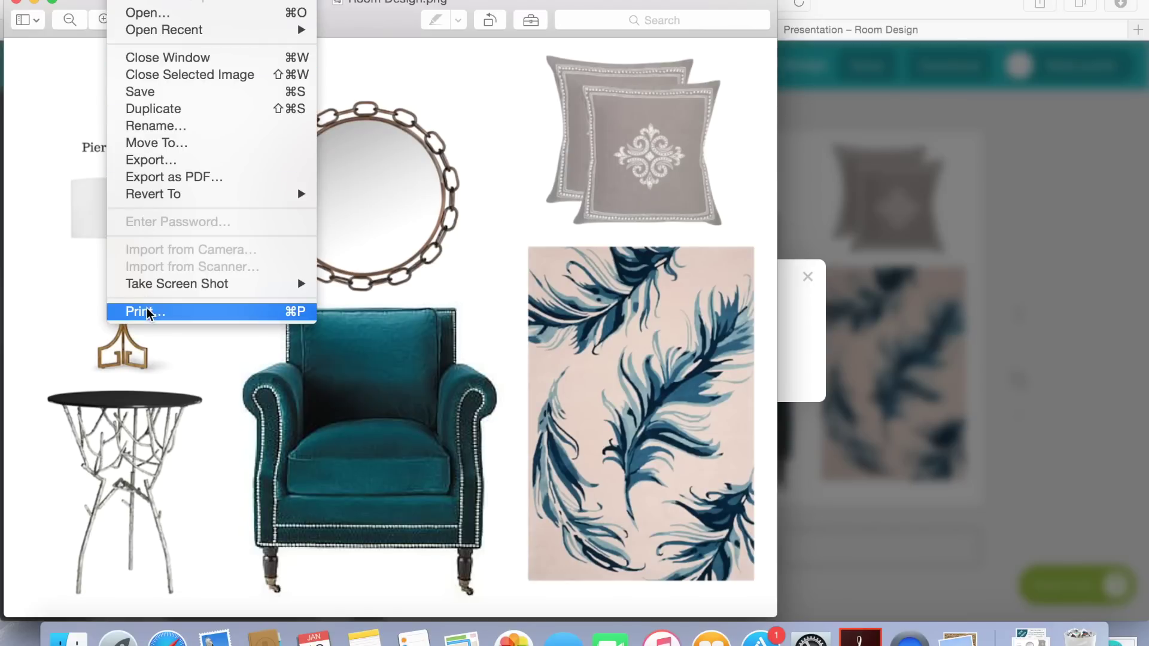
left_click(452, 75)
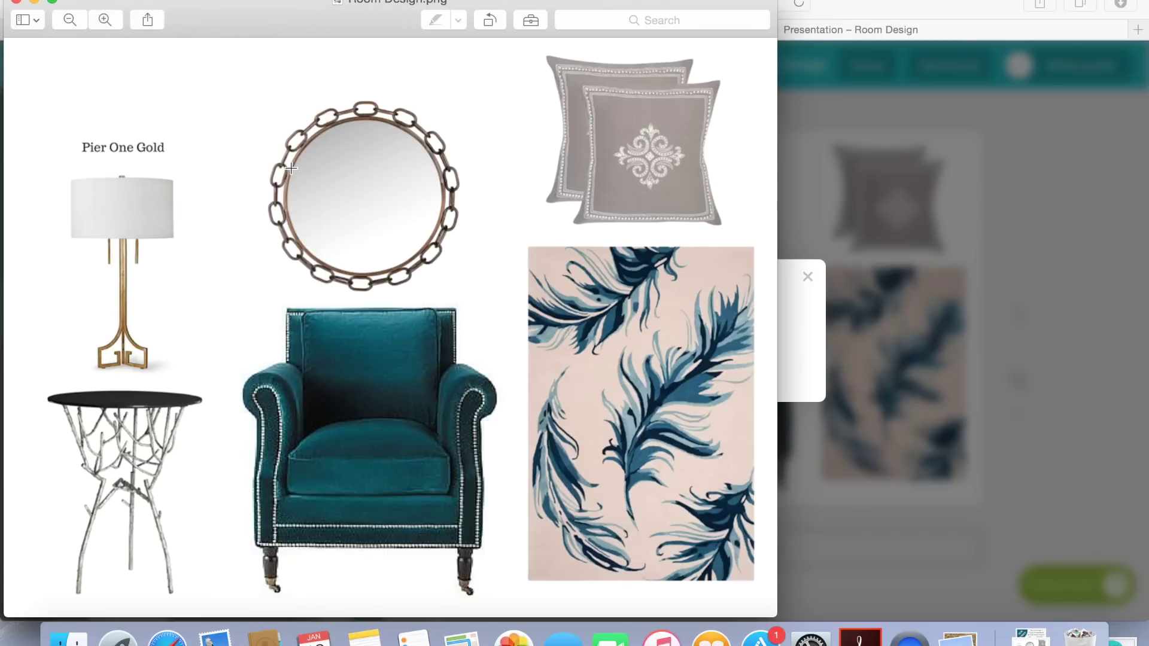